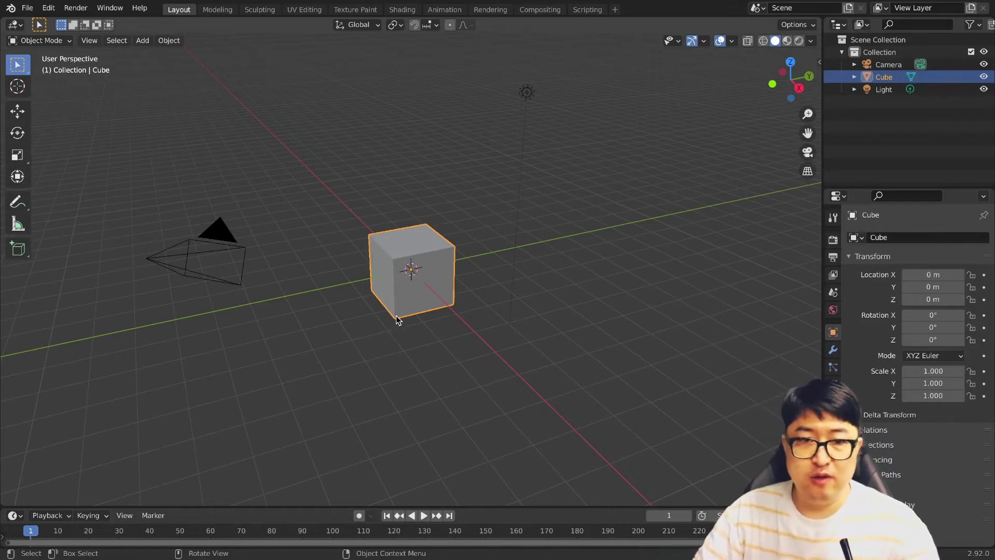
Step: Enable Fluid physics on the cube in the Physics properties
mouse_move(392, 317)
middle_down()
mouse_move(423, 310)
mouse_move(553, 338)
middle_up()
scroll(553, 337, up, 4)
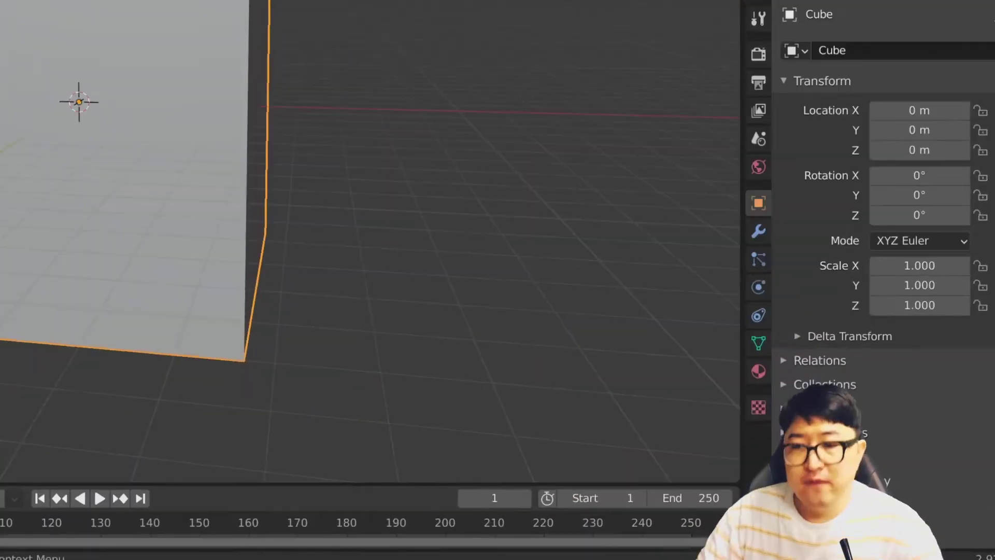
mouse_move(742, 431)
mouse_down()
mouse_move(633, 443)
mouse_move(645, 442)
mouse_up()
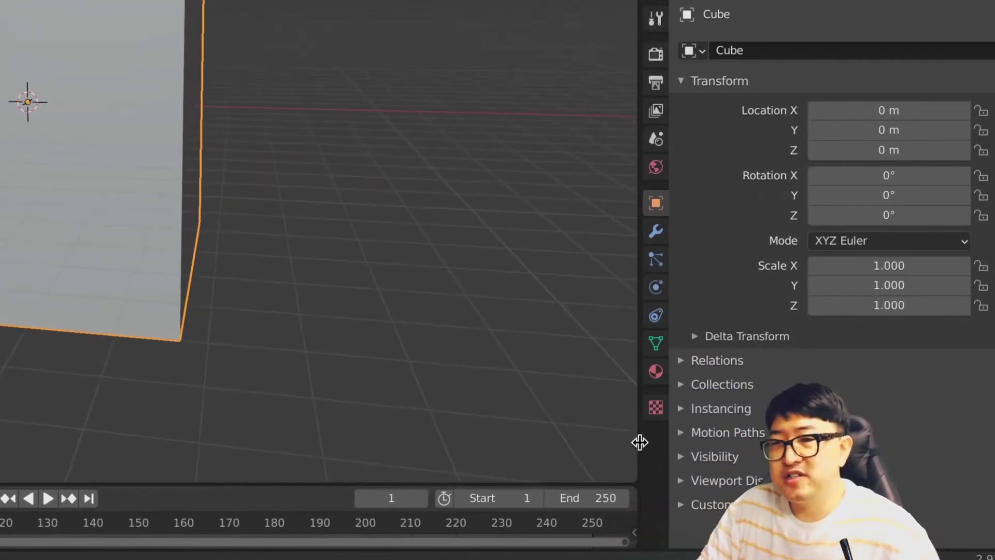
click(662, 290)
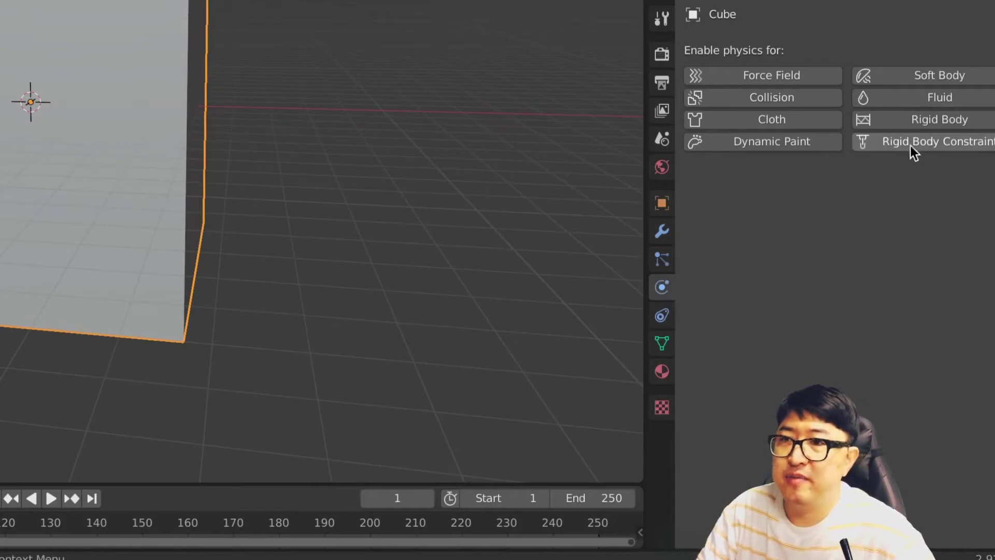
click(956, 100)
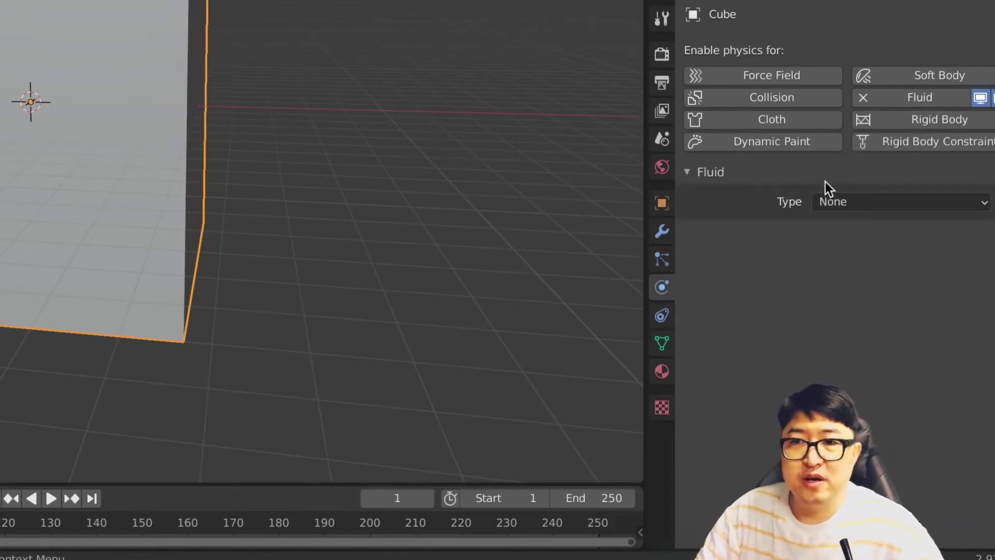
click(855, 200)
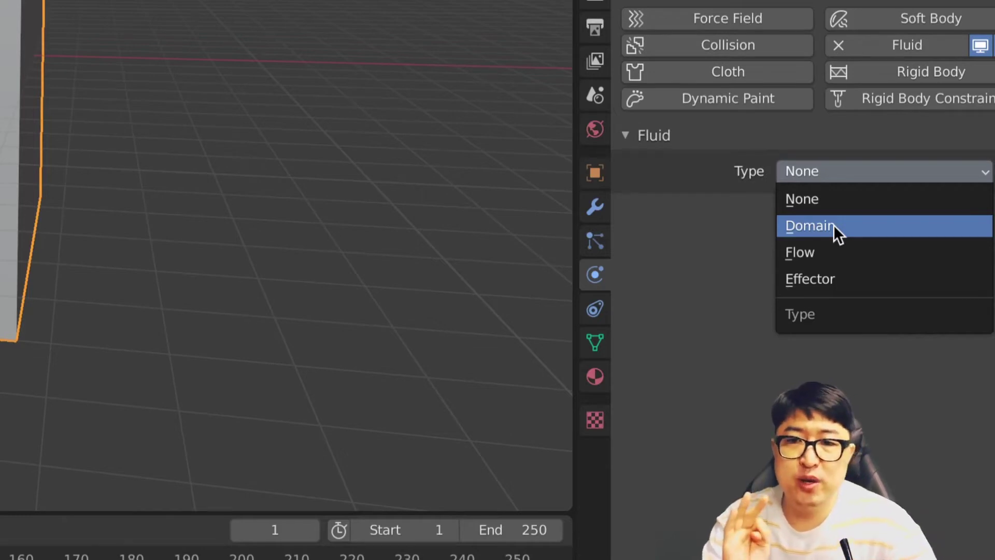
click(833, 225)
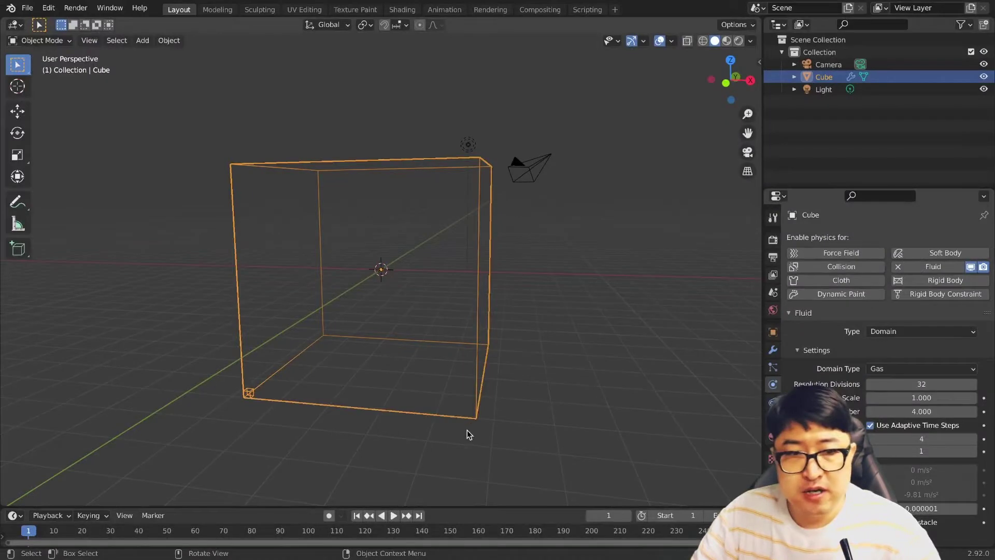
mouse_move(467, 430)
middle_down()
mouse_move(442, 409)
mouse_move(327, 415)
mouse_move(340, 410)
middle_up()
mouse_move(266, 416)
mouse_down()
mouse_move(185, 367)
mouse_move(238, 348)
mouse_move(267, 433)
mouse_move(192, 441)
mouse_up()
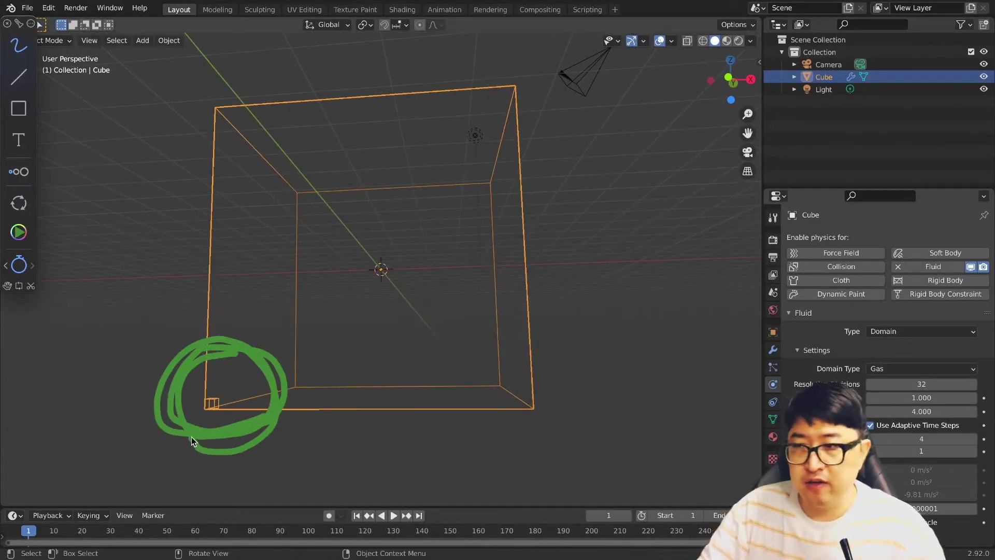
click(204, 431)
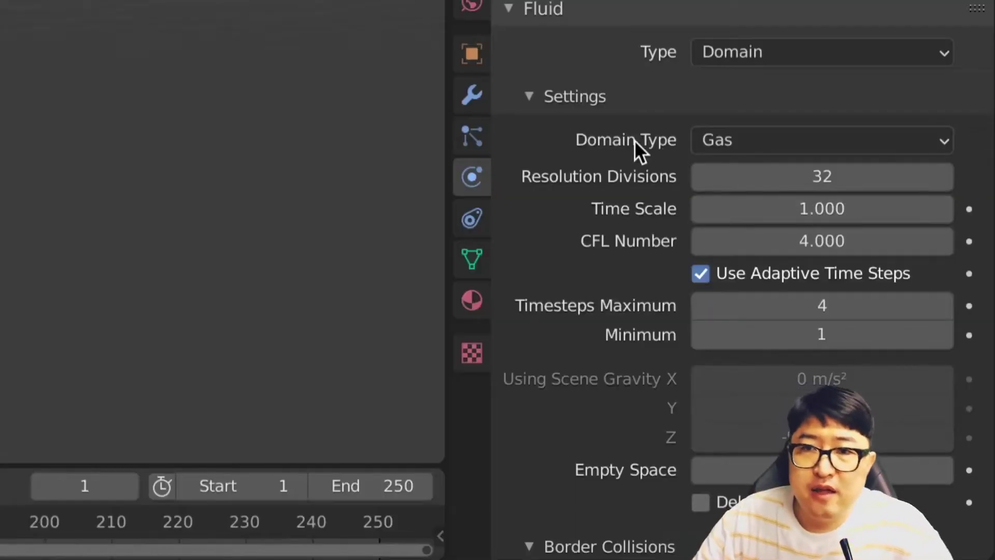
click(910, 368)
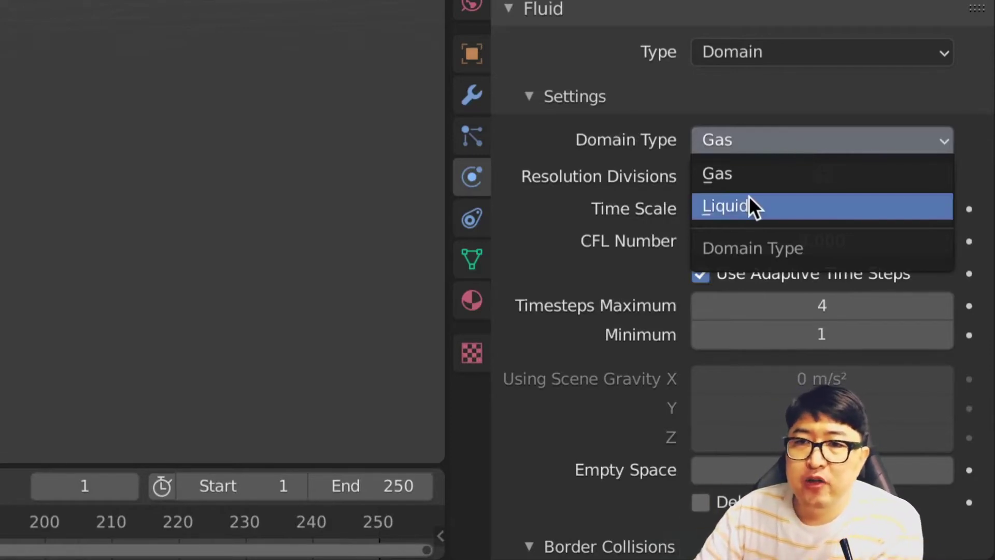
click(770, 110)
click(606, 96)
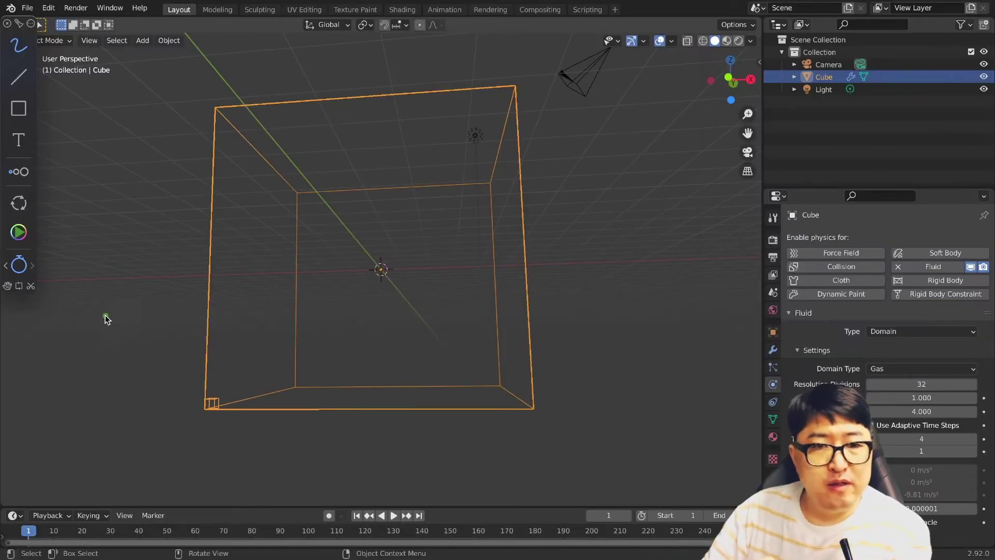
mouse_move(104, 318)
mouse_down()
mouse_move(700, 203)
mouse_move(942, 173)
mouse_up()
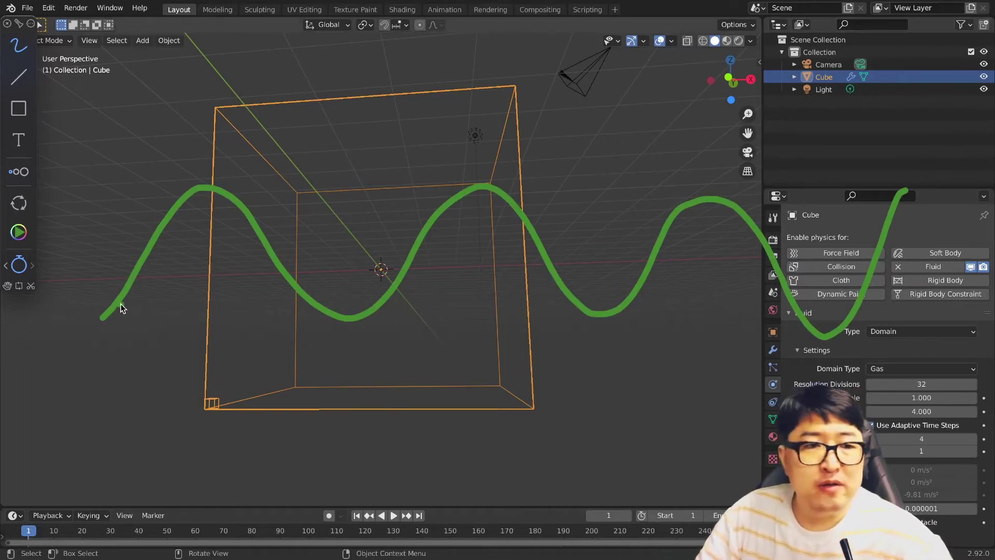
drag(113, 299, 122, 307)
click(141, 258)
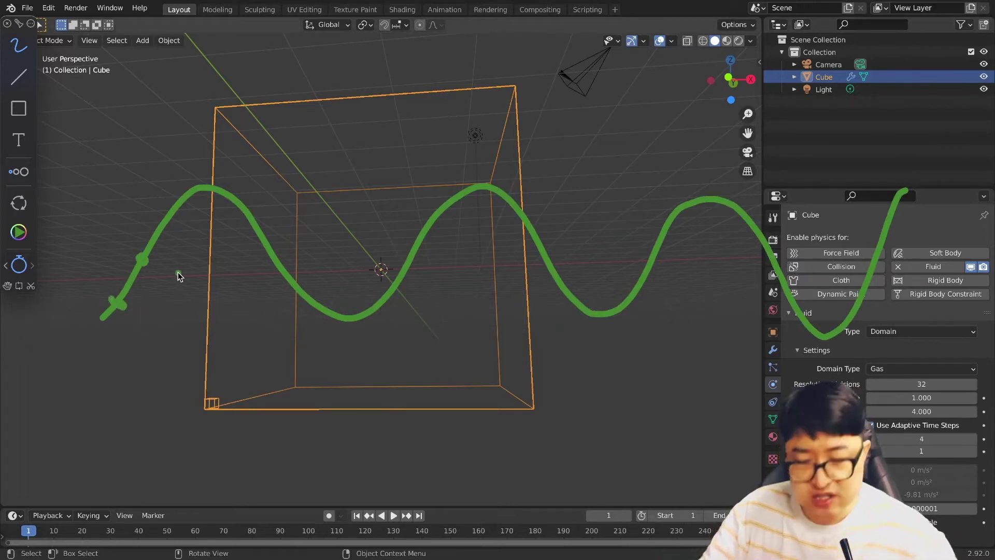
key(Delete)
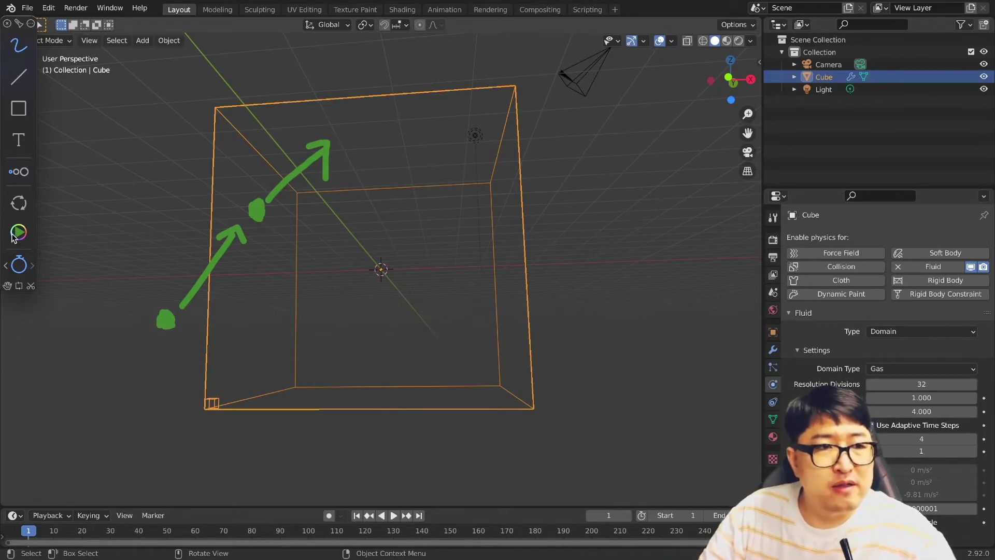
drag(154, 212, 238, 211)
drag(163, 224, 158, 293)
drag(262, 231, 261, 311)
drag(184, 320, 267, 317)
drag(258, 113, 257, 174)
drag(156, 125, 155, 183)
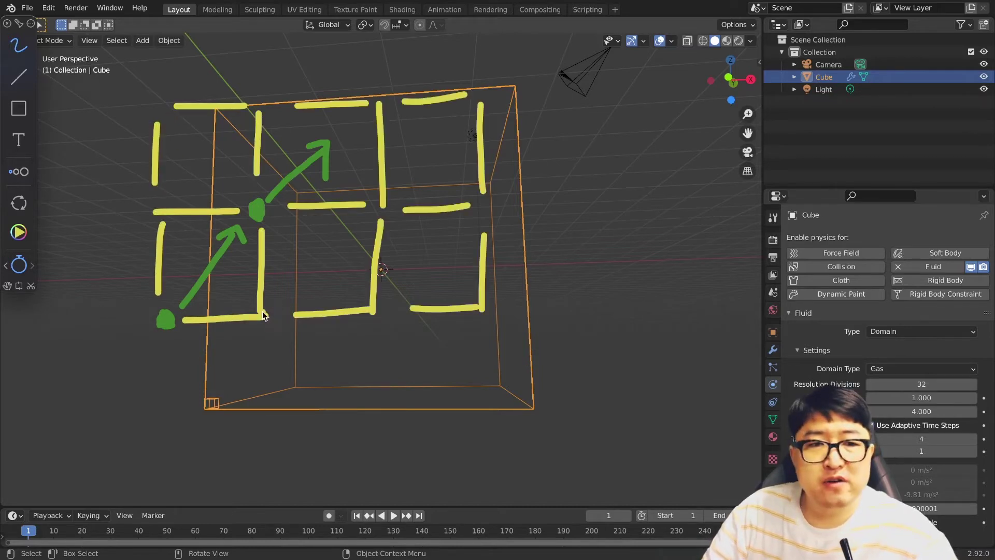
drag(262, 314, 315, 311)
drag(279, 201, 316, 202)
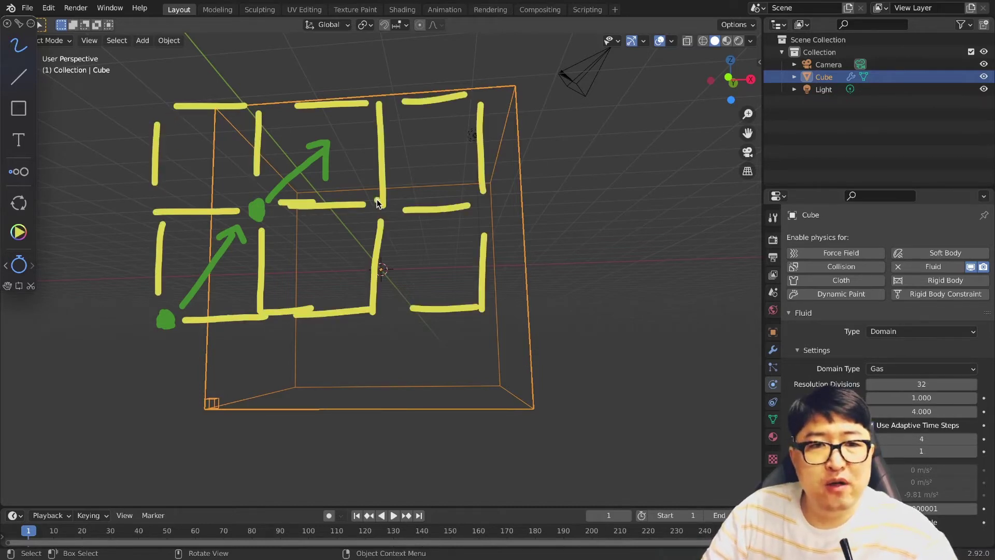
mouse_move(380, 204)
mouse_down()
mouse_move(378, 238)
mouse_move(461, 203)
mouse_move(485, 244)
mouse_up()
click(388, 310)
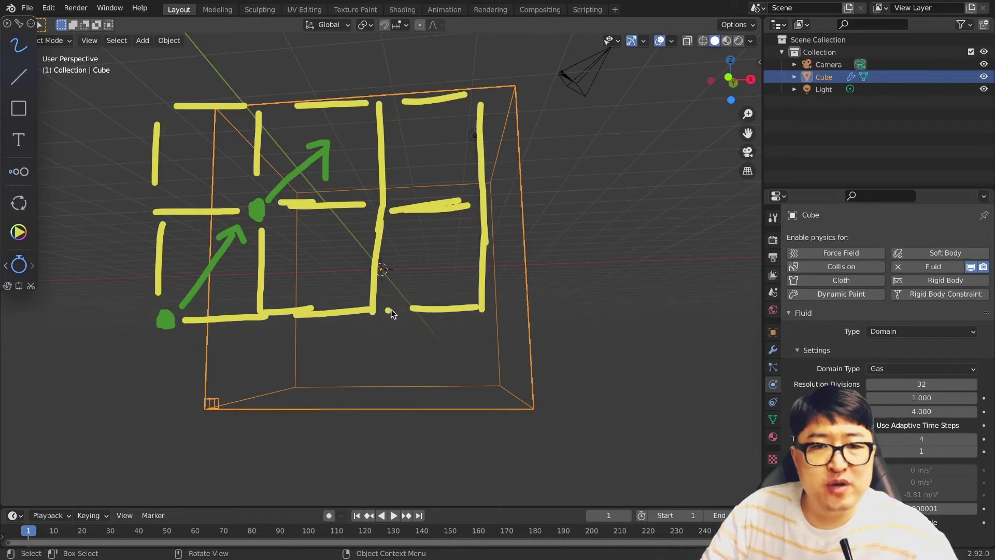
drag(381, 307, 427, 304)
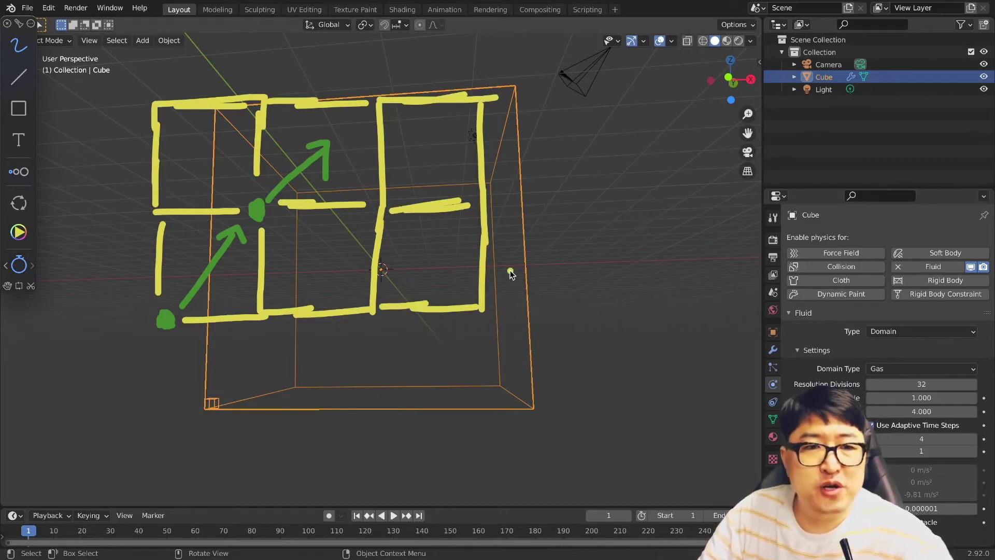
mouse_move(154, 338)
mouse_down()
mouse_move(171, 337)
mouse_move(174, 351)
mouse_up()
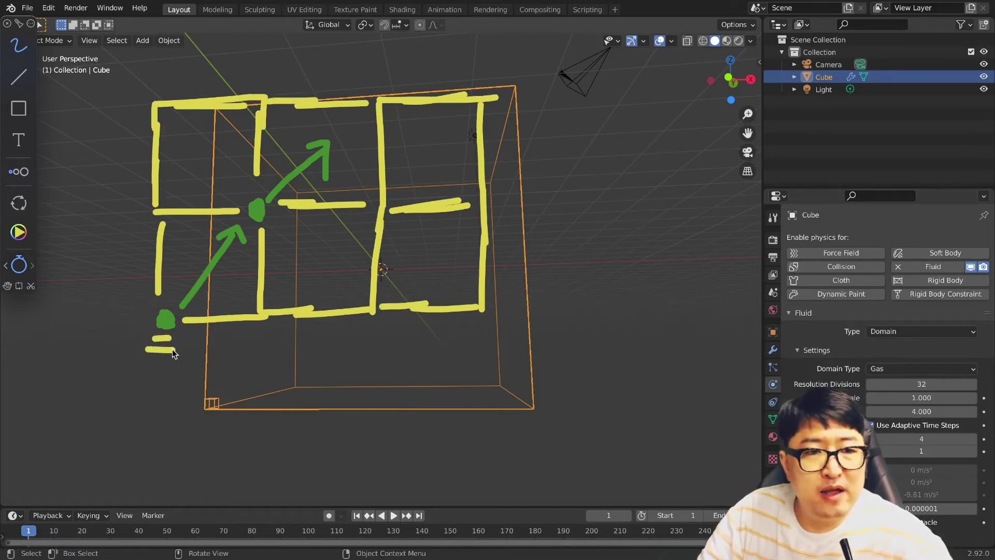
mouse_move(550, 183)
mouse_down()
mouse_move(604, 171)
mouse_move(649, 179)
mouse_up()
drag(690, 148, 710, 196)
drag(671, 170, 705, 166)
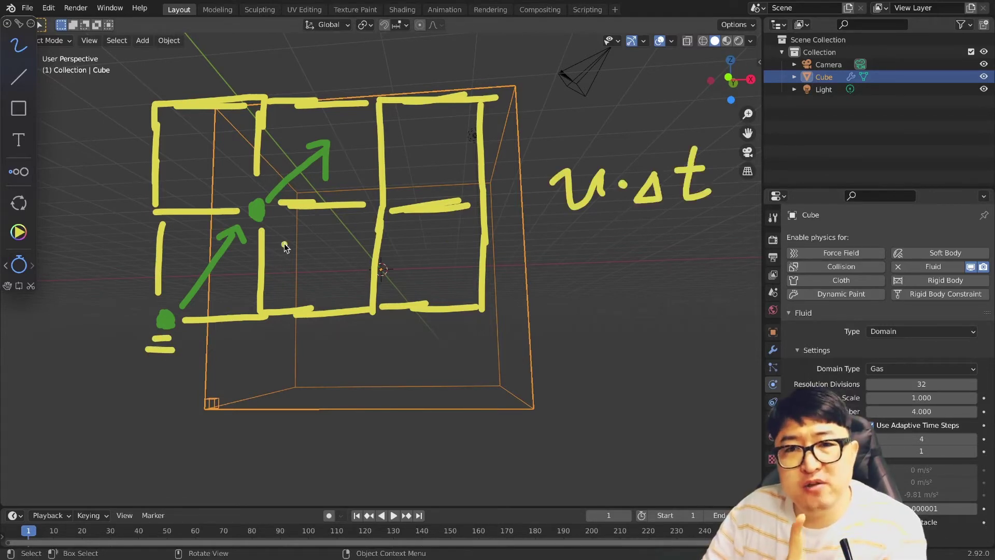
drag(556, 221, 720, 220)
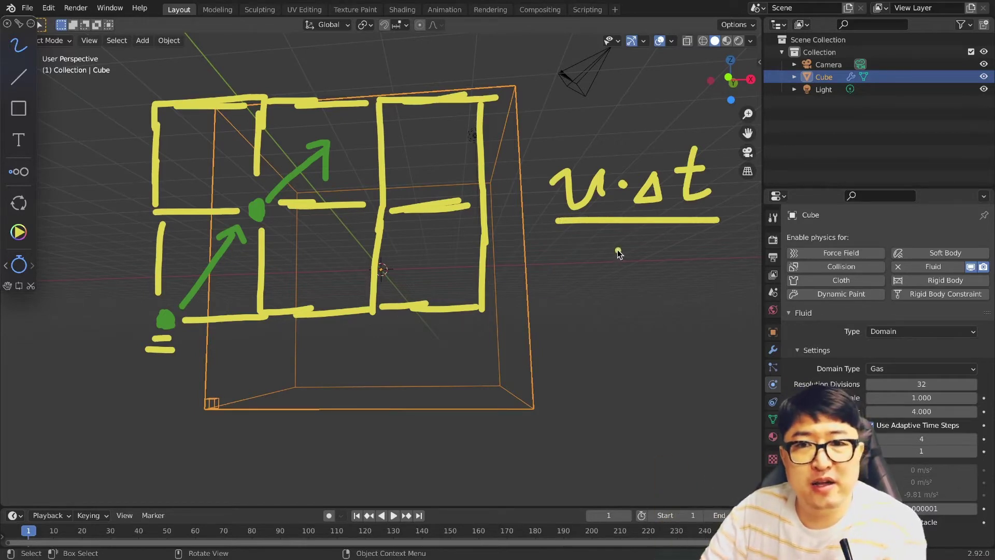
mouse_move(599, 243)
mouse_down()
mouse_move(615, 259)
mouse_move(651, 262)
mouse_move(633, 262)
mouse_move(591, 314)
mouse_move(640, 303)
mouse_up()
drag(656, 284, 629, 316)
drag(604, 334, 617, 359)
drag(645, 336, 673, 355)
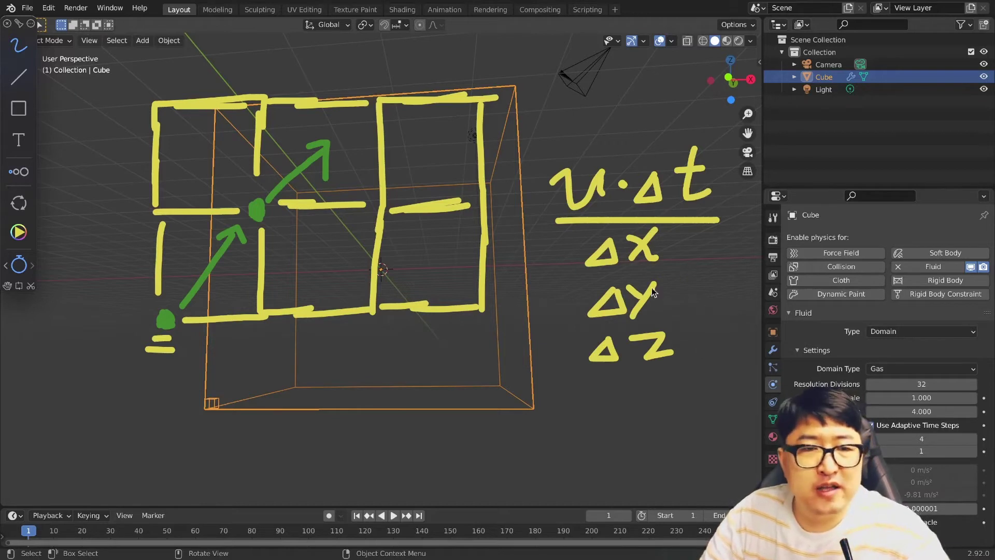
click(160, 364)
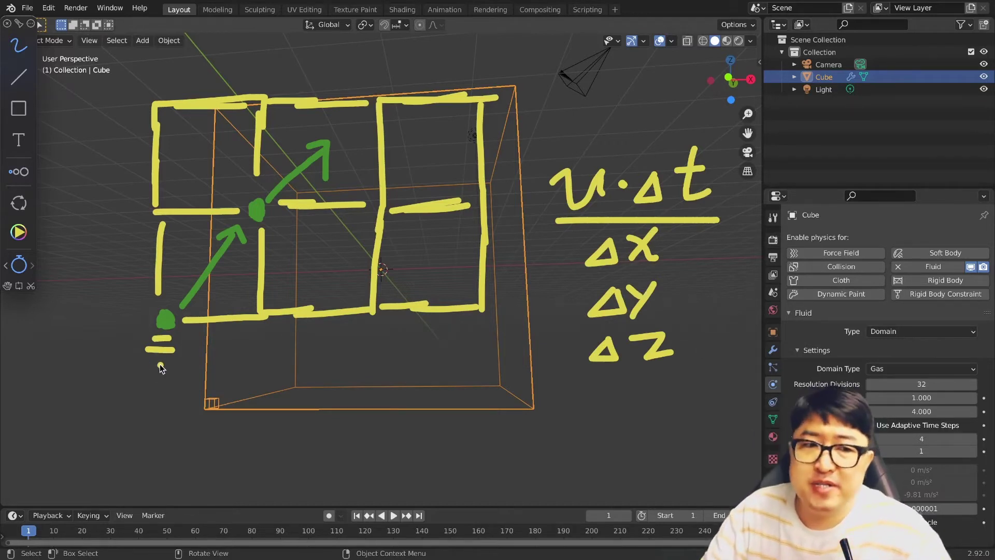
mouse_move(160, 366)
mouse_down()
mouse_move(495, 363)
mouse_move(488, 381)
mouse_up()
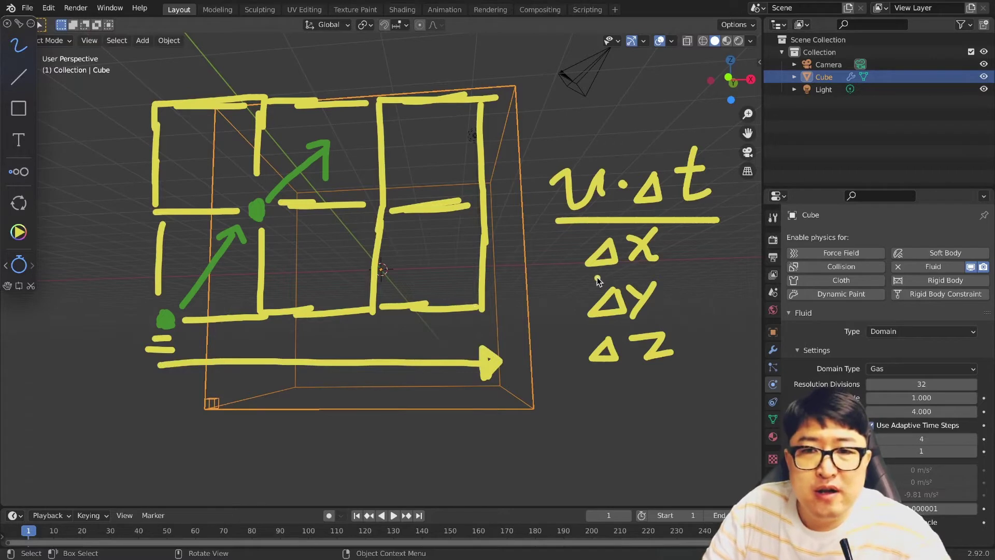
drag(584, 276, 693, 267)
drag(258, 314, 258, 373)
drag(373, 310, 374, 366)
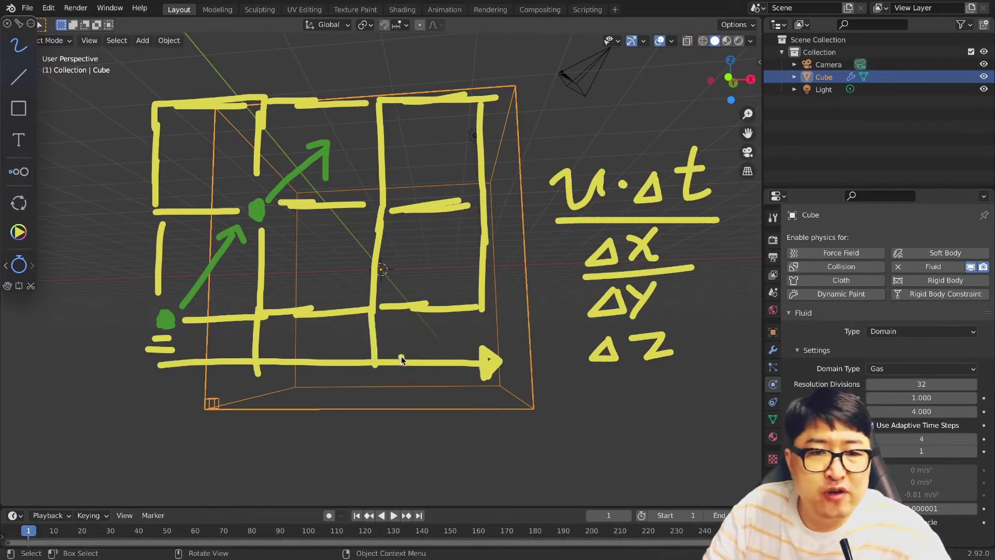
drag(492, 309, 490, 388)
mouse_move(179, 386)
mouse_down()
mouse_move(464, 386)
mouse_move(424, 452)
mouse_up()
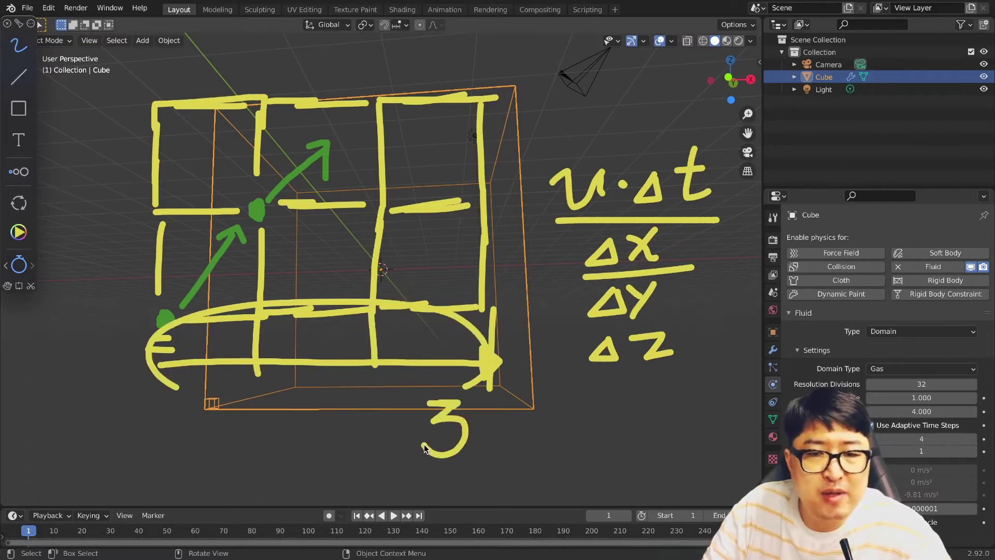
drag(751, 220, 788, 220)
drag(750, 239, 790, 240)
drag(847, 191, 850, 256)
click(656, 424)
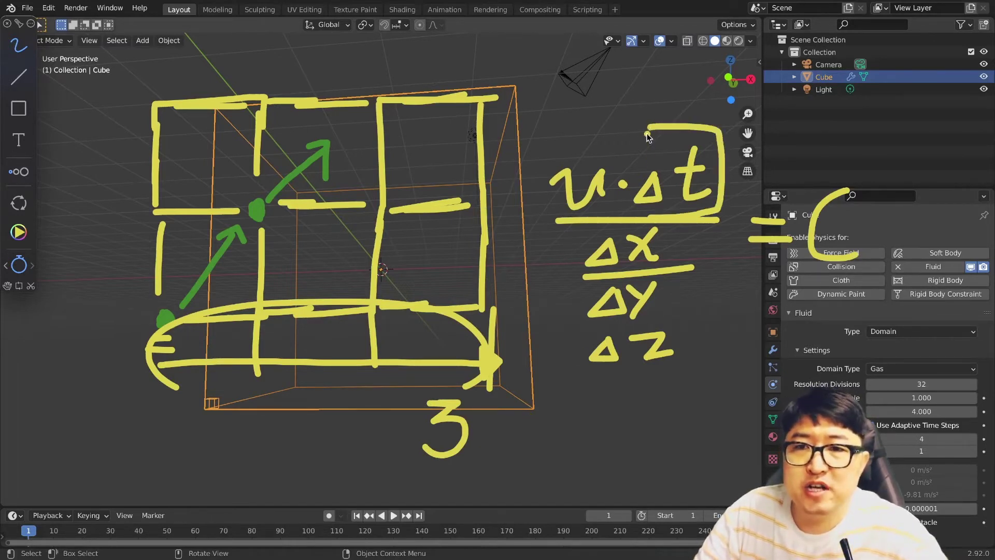
drag(662, 89, 700, 89)
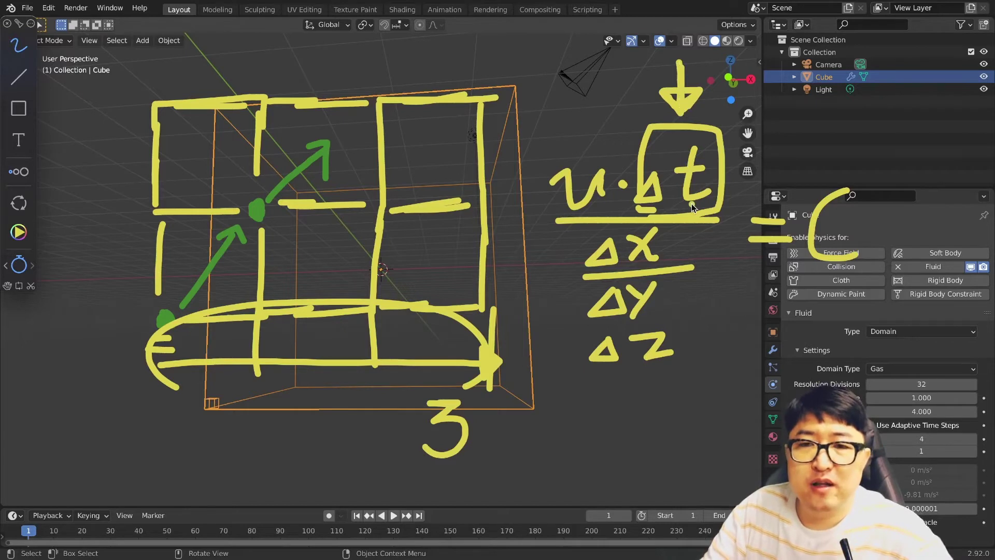
key(e)
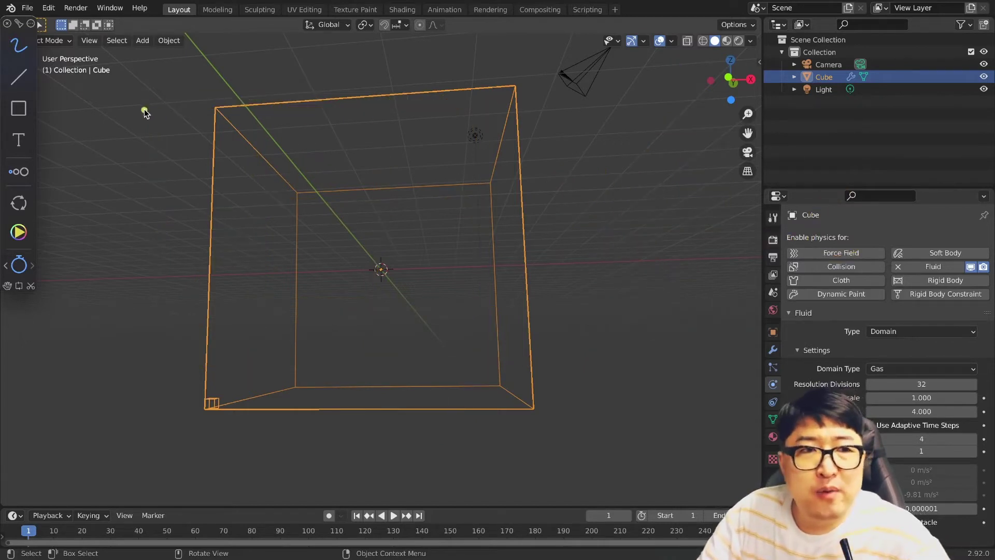
drag(129, 98, 140, 138)
drag(176, 93, 152, 127)
drag(155, 112, 174, 110)
drag(187, 96, 213, 127)
drag(233, 96, 255, 93)
drag(233, 111, 259, 109)
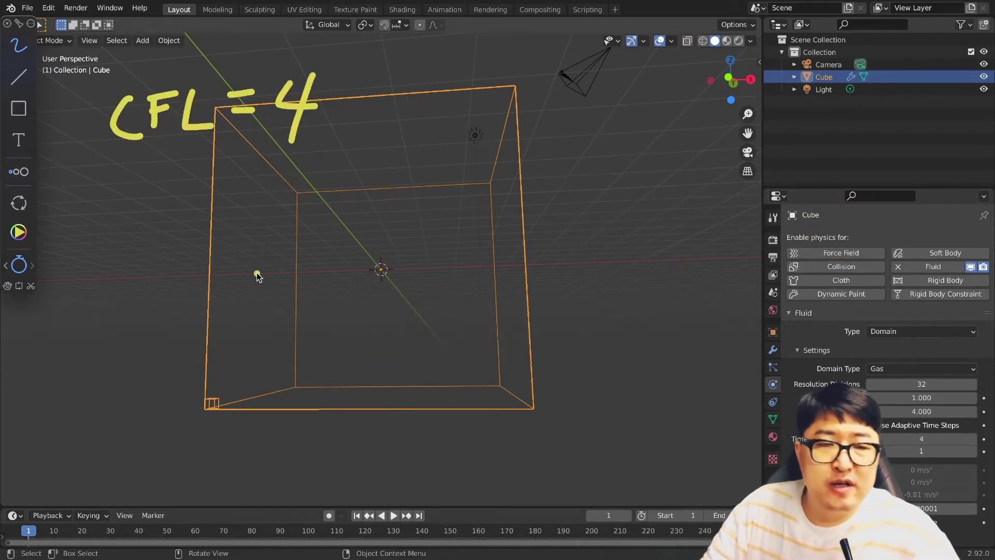
drag(155, 332, 155, 371)
drag(197, 313, 240, 312)
drag(196, 340, 245, 335)
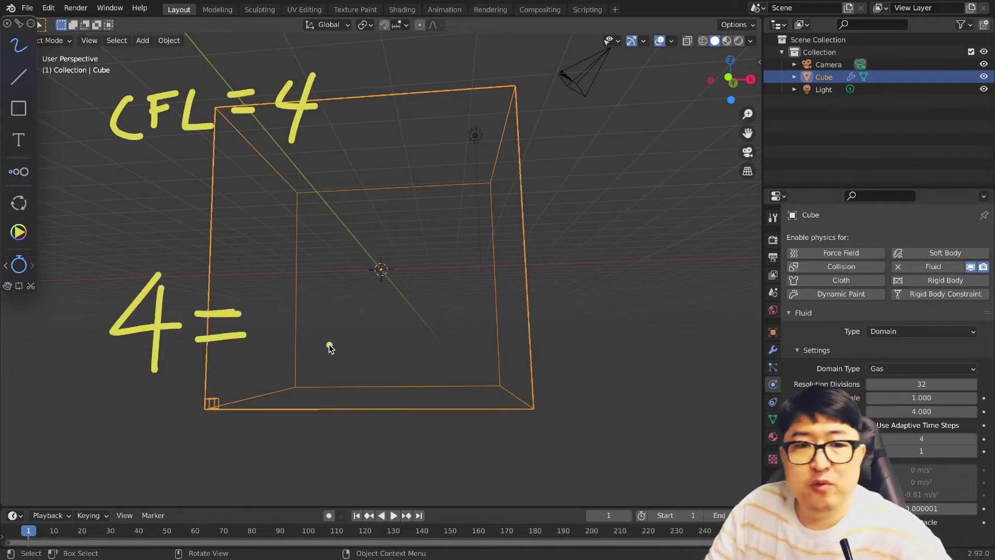
drag(355, 339, 342, 394)
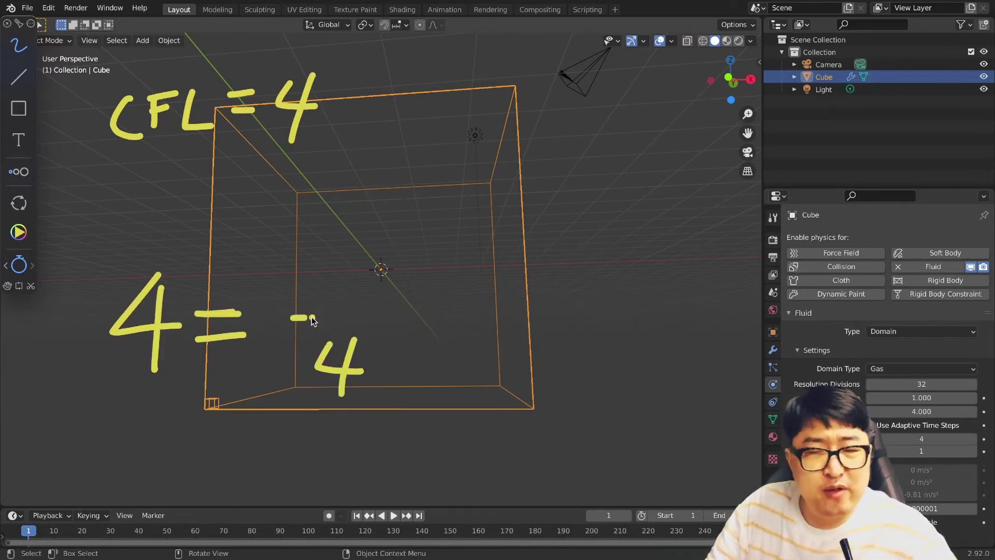
drag(313, 320, 415, 316)
drag(424, 288, 444, 271)
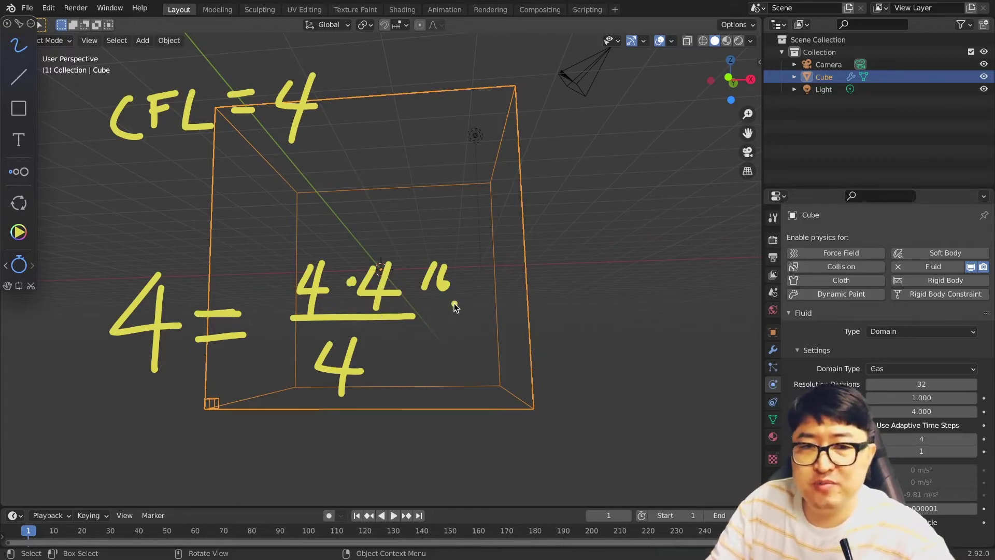
drag(182, 347, 168, 387)
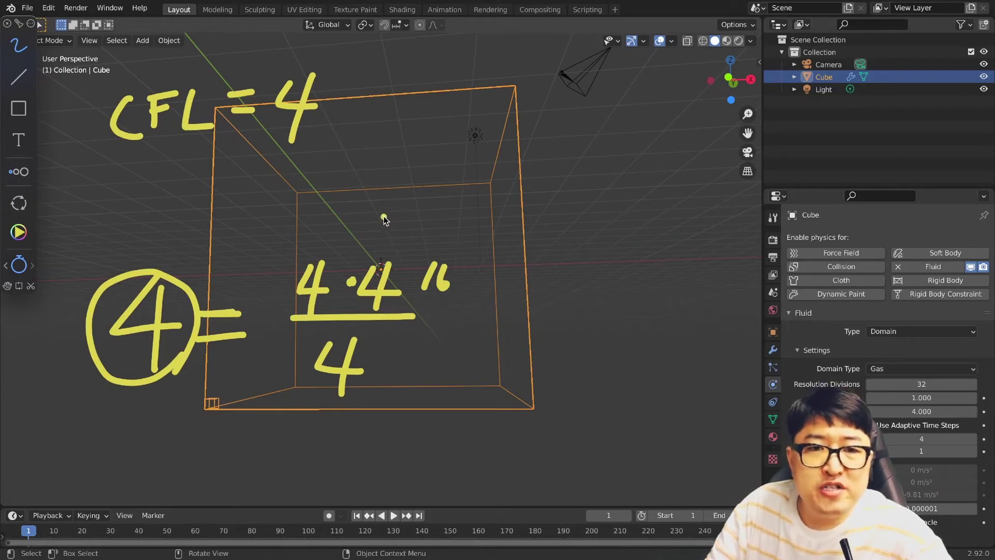
drag(378, 282, 381, 292)
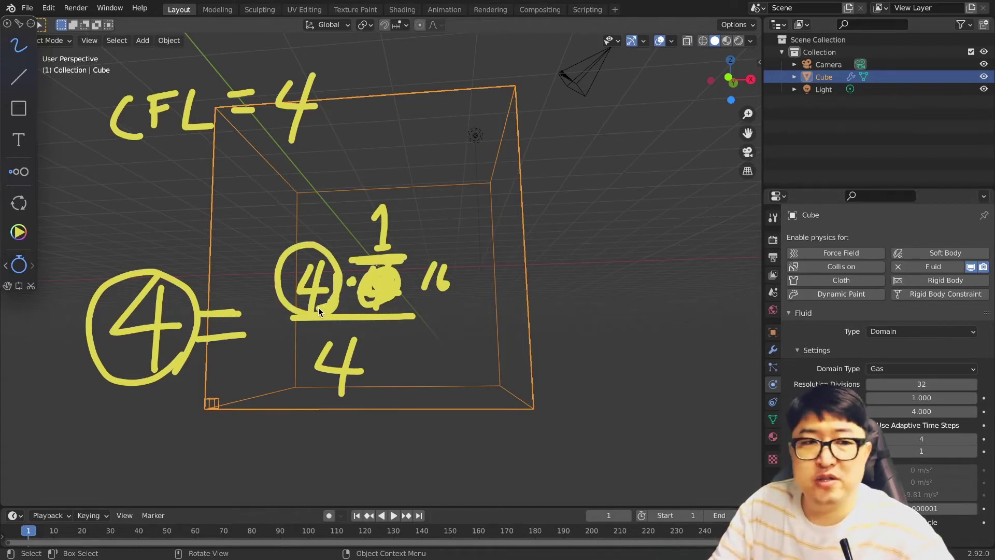
drag(99, 393, 158, 392)
drag(99, 404, 168, 404)
drag(119, 420, 153, 434)
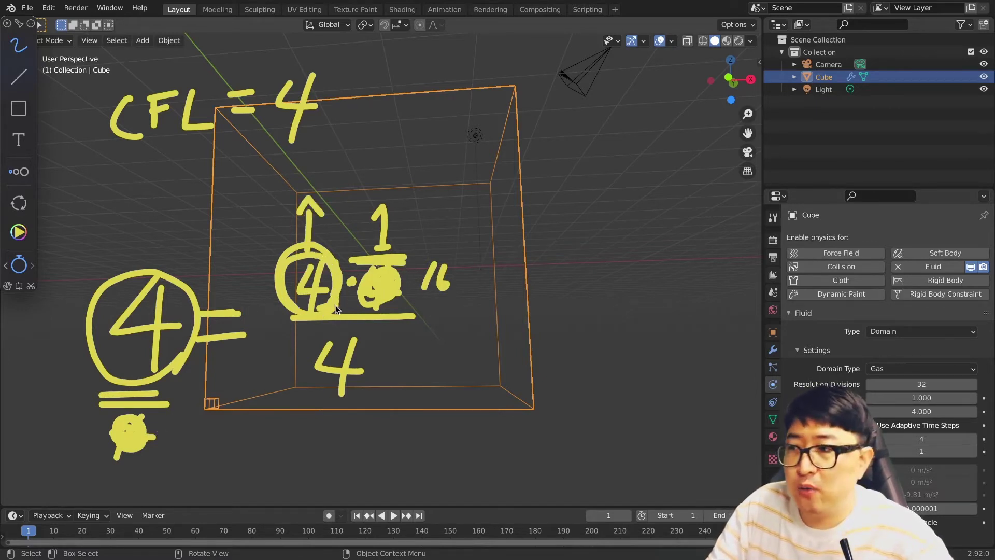
key(e)
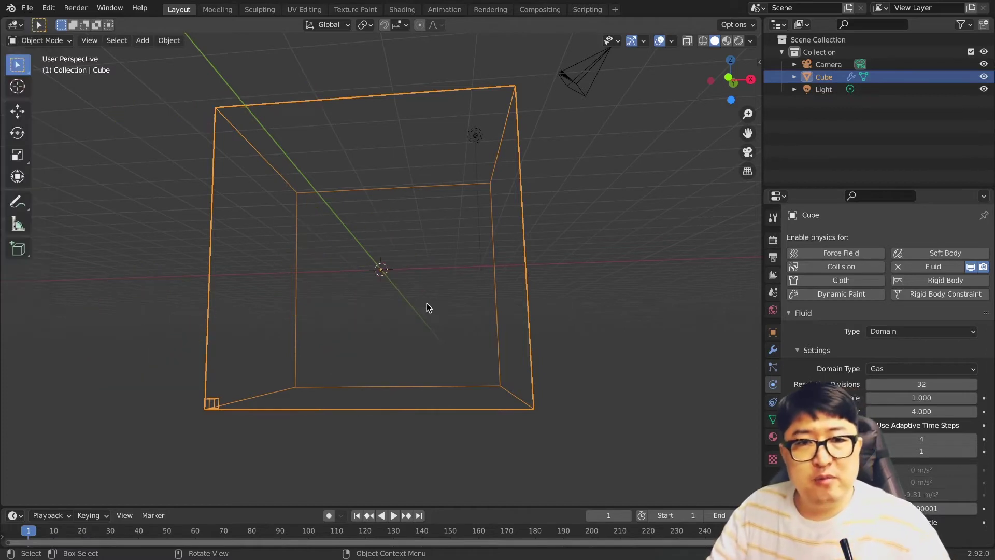
Step: Replace the old cube with a new 2 m cube
key(Delete)
key(shift+a)
click(498, 320)
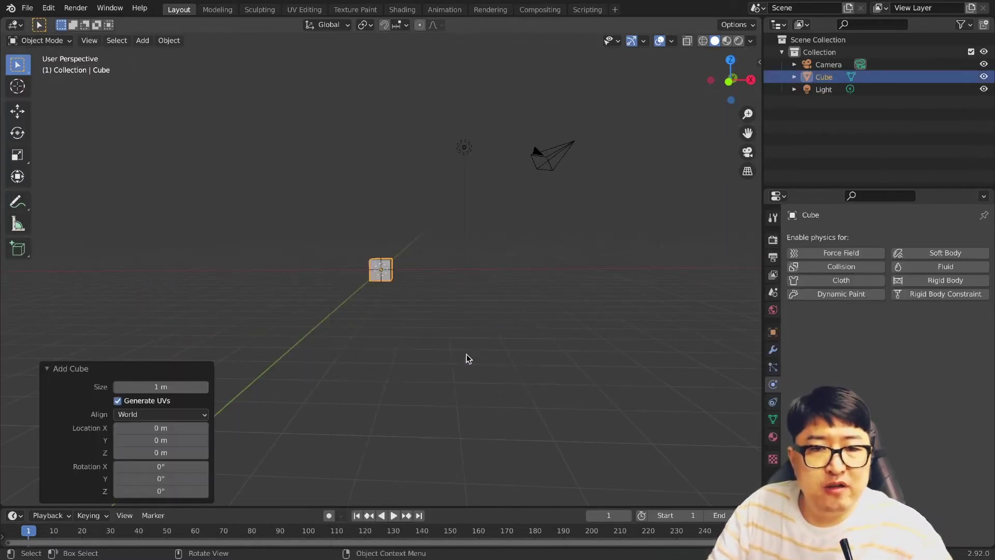
click(156, 387)
text(2)
key(Return)
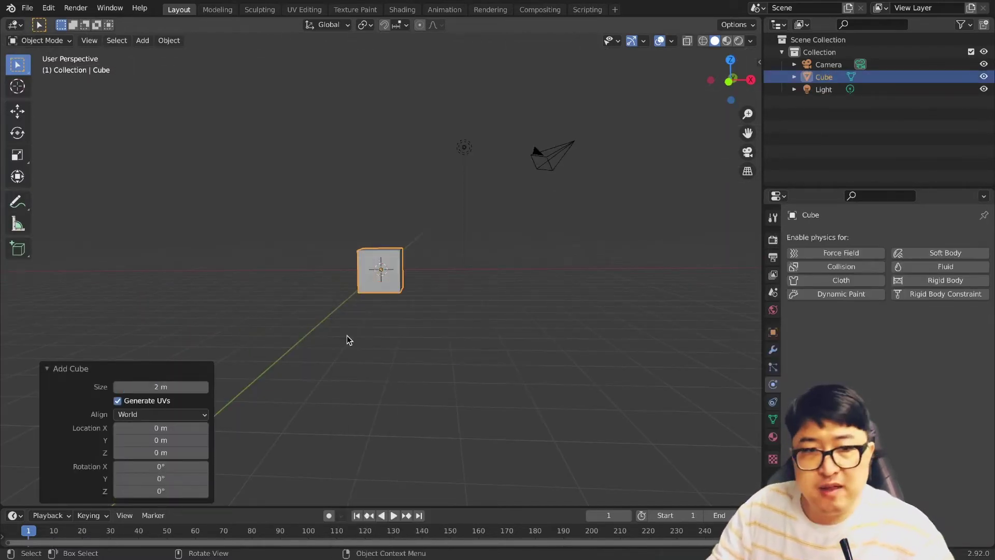
Step: Give the new cube Fluid physics with type Domain
click(938, 266)
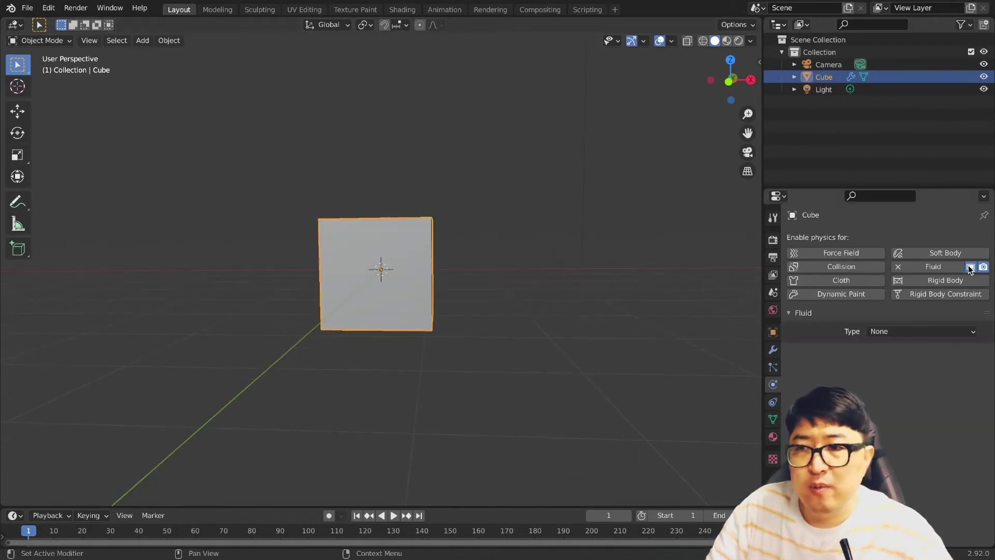
click(921, 331)
click(886, 357)
Step: Add a second cube sized 0.5 m inside the domain
key(s)
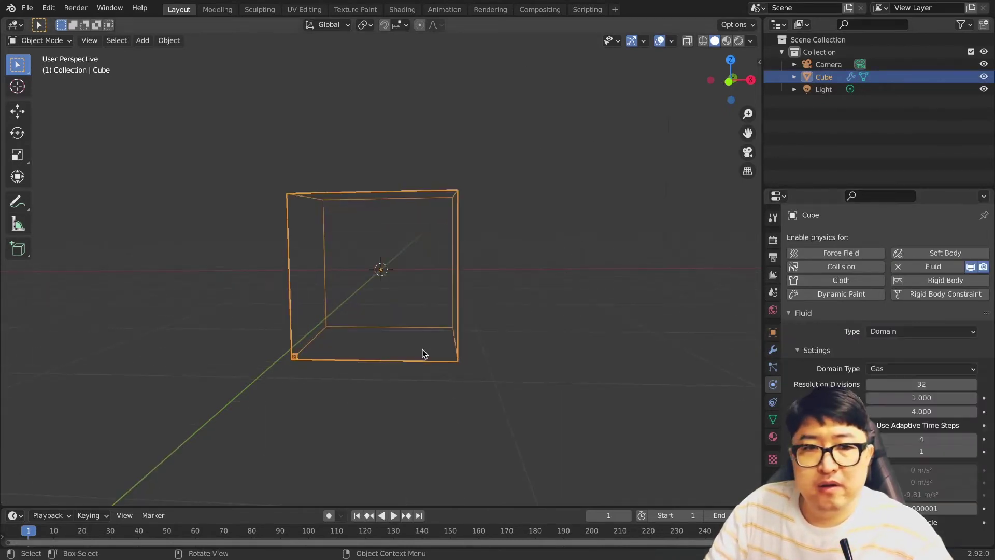
click(425, 360)
key(shift+a)
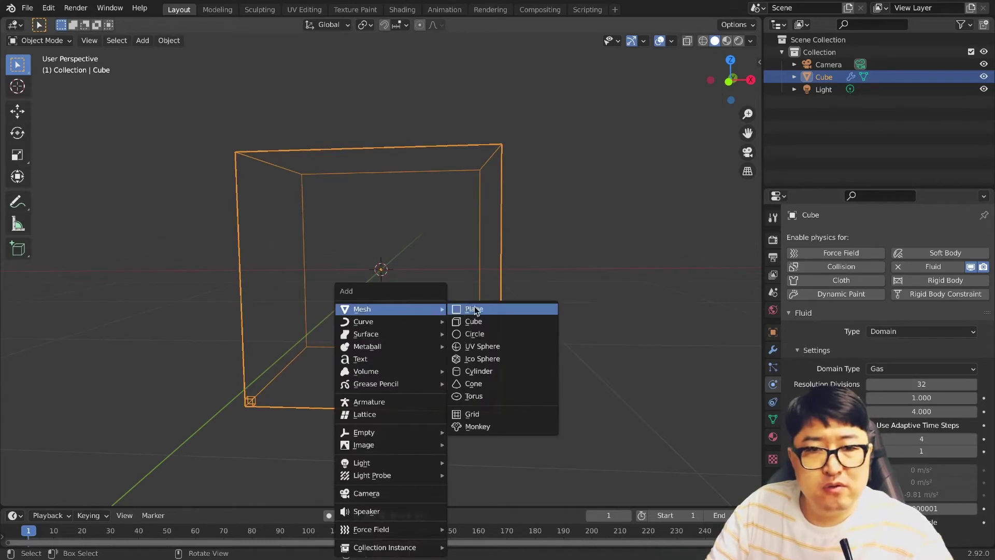
click(484, 319)
double_click(162, 387)
text(0.5)
key(Return)
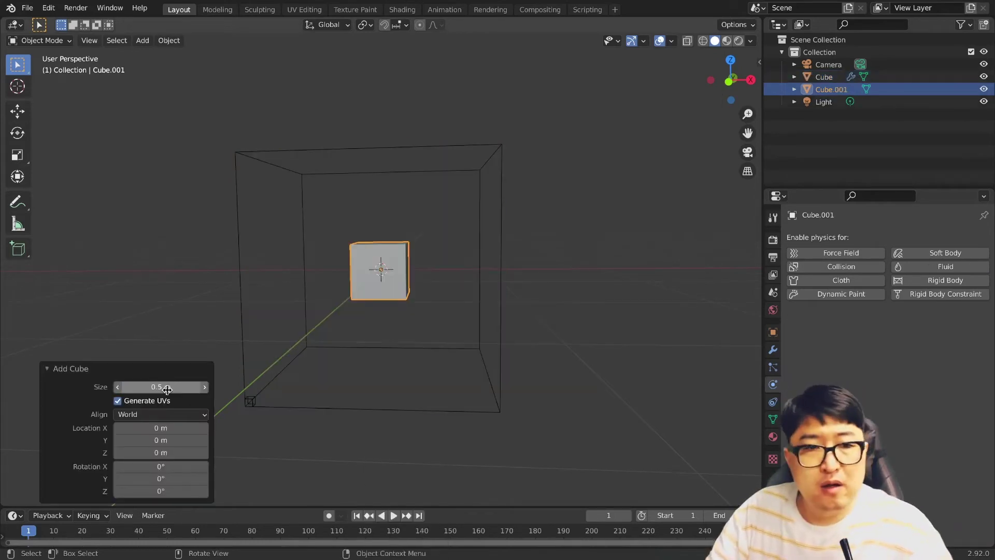
double_click(162, 387)
key(Return)
Step: Move the small cube up on Z near the top of the domain
key(g)
key(z)
click(382, 267)
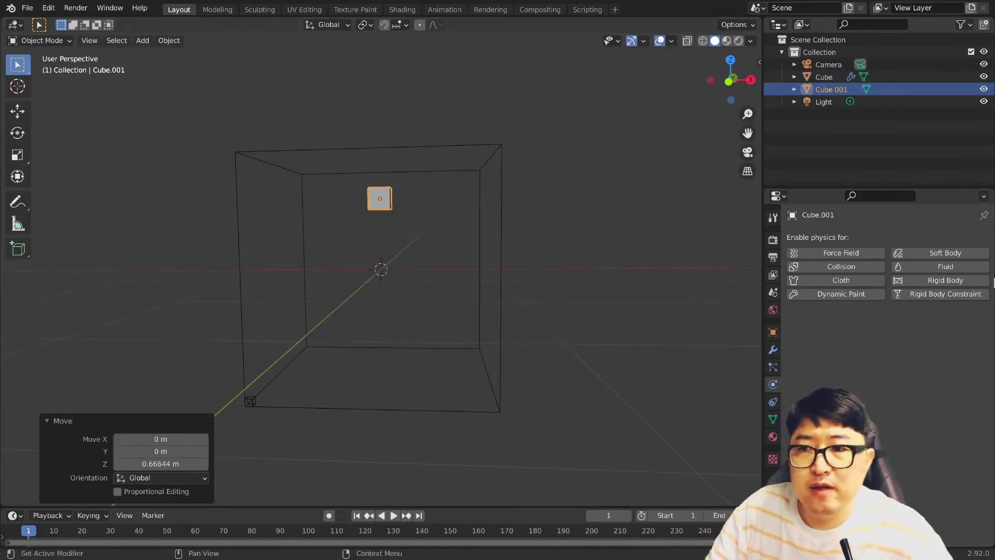
Step: Make the small cube a Fluid Flow object emitting Liquid
click(927, 269)
scroll(481, 256, up, 3)
scroll(533, 275, down, 1)
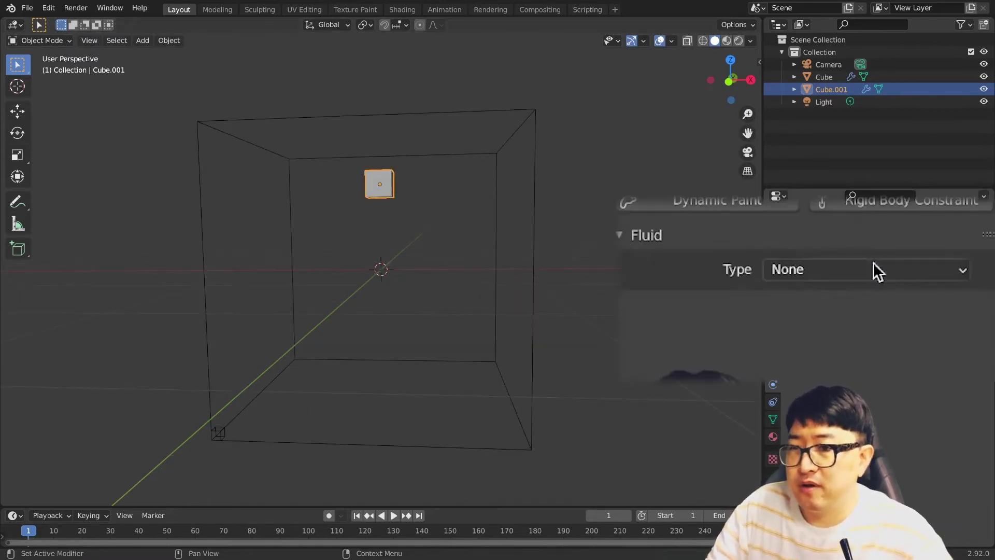
click(925, 332)
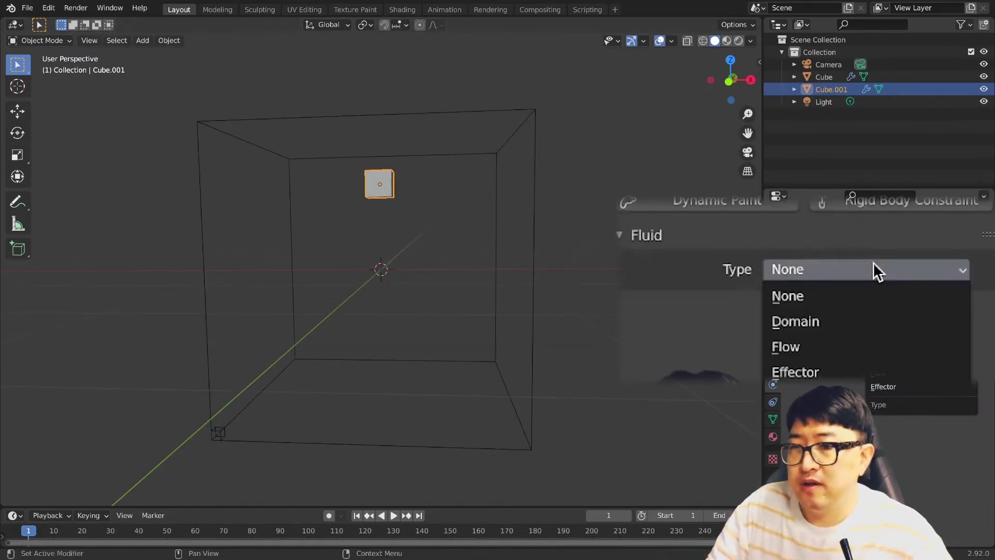
click(825, 343)
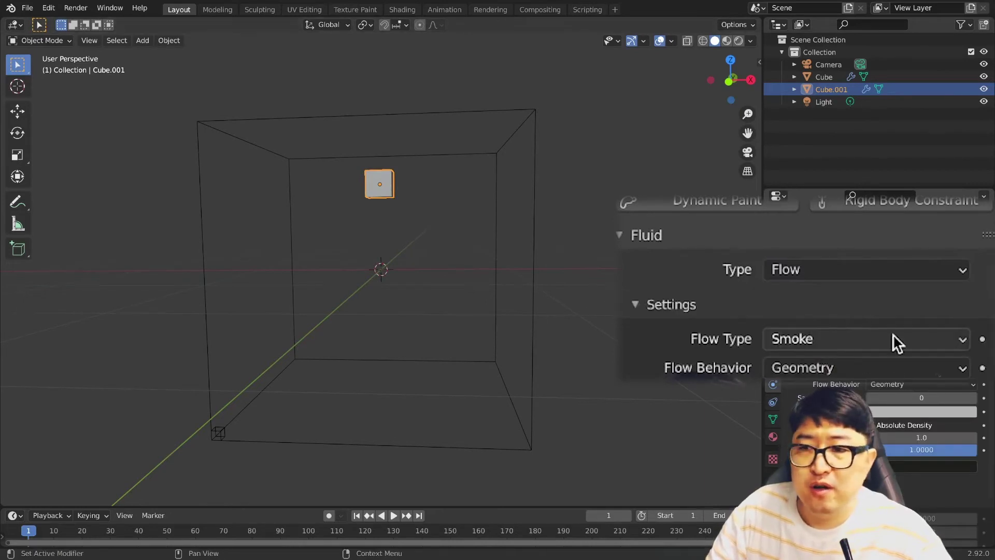
click(837, 334)
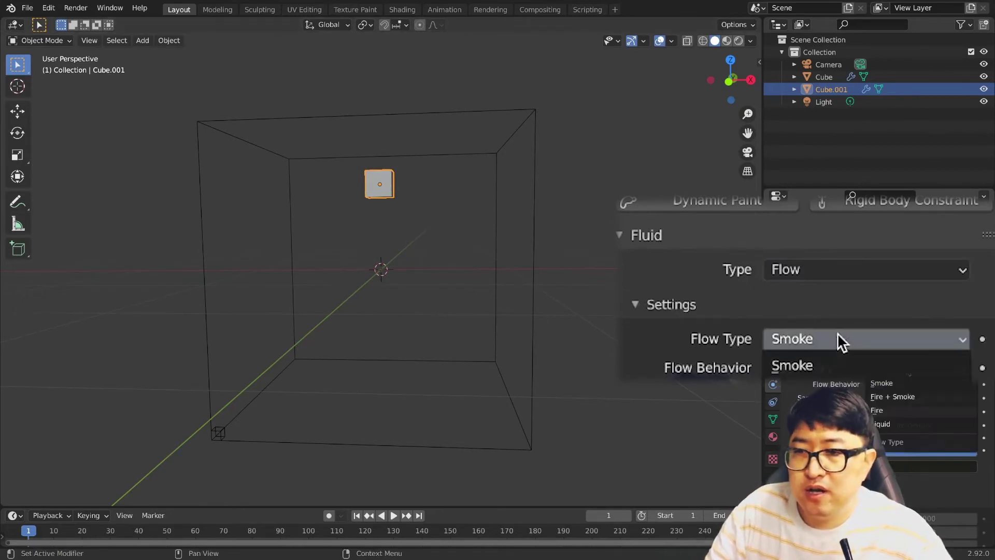
click(889, 430)
click(534, 327)
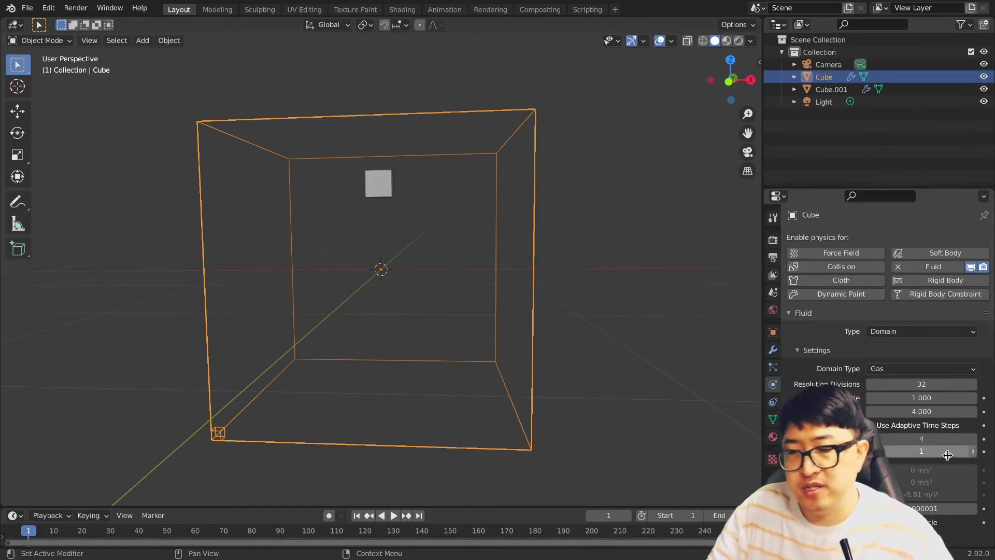
Step: Switch the domain type from Gas to Liquid
scroll(953, 481, down, 2)
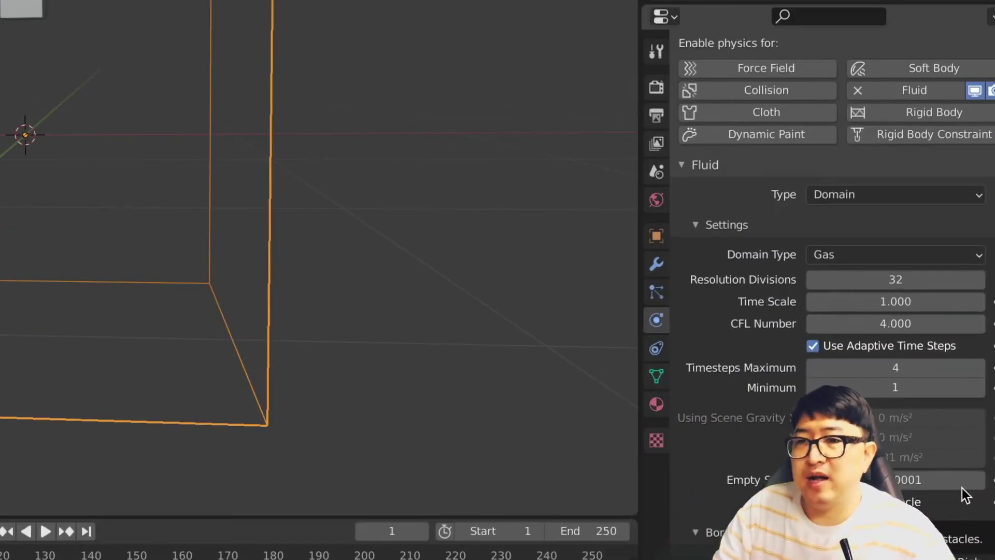
click(863, 259)
click(817, 294)
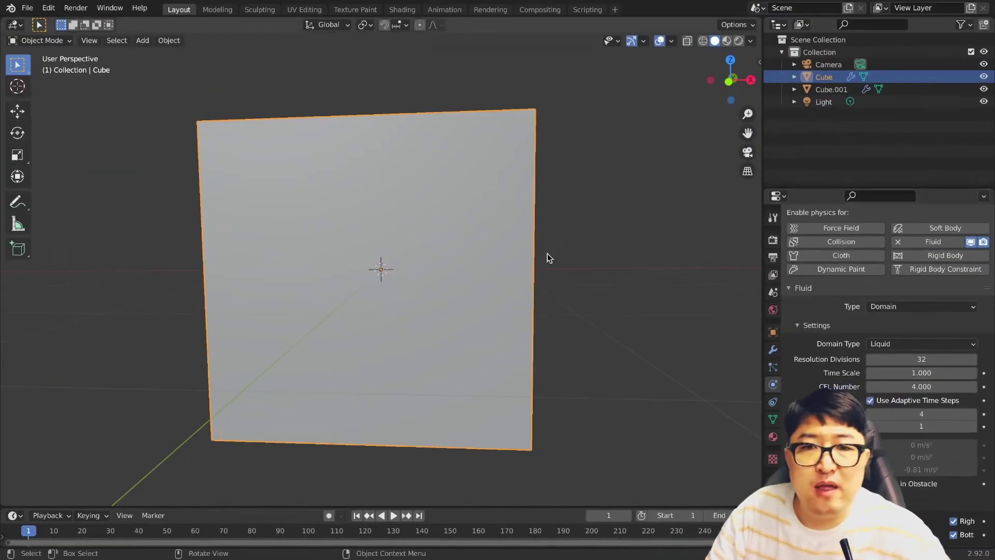
Step: Display the domain cube as Wire in its viewport display settings
mouse_move(547, 253)
middle_down()
mouse_move(496, 254)
mouse_move(544, 260)
middle_up()
click(773, 333)
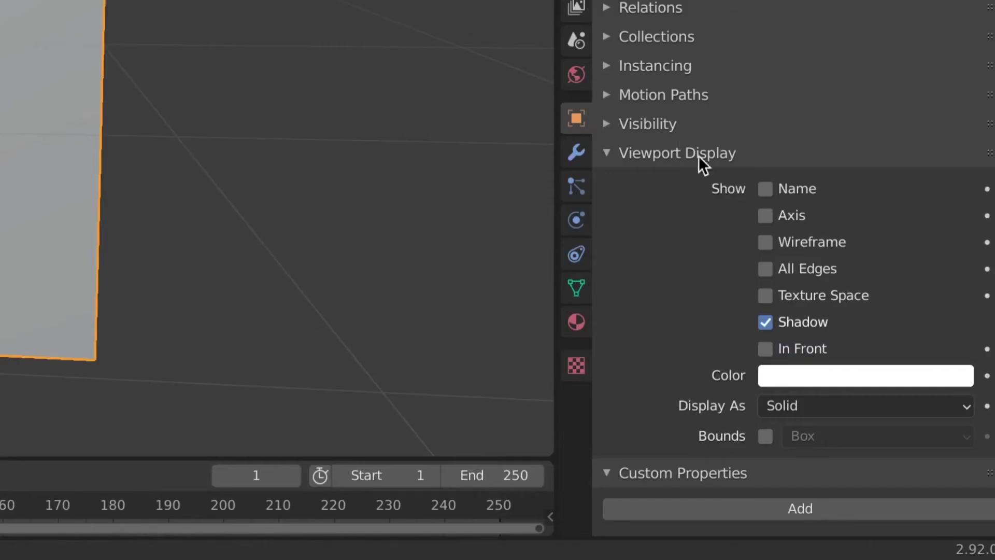
click(803, 406)
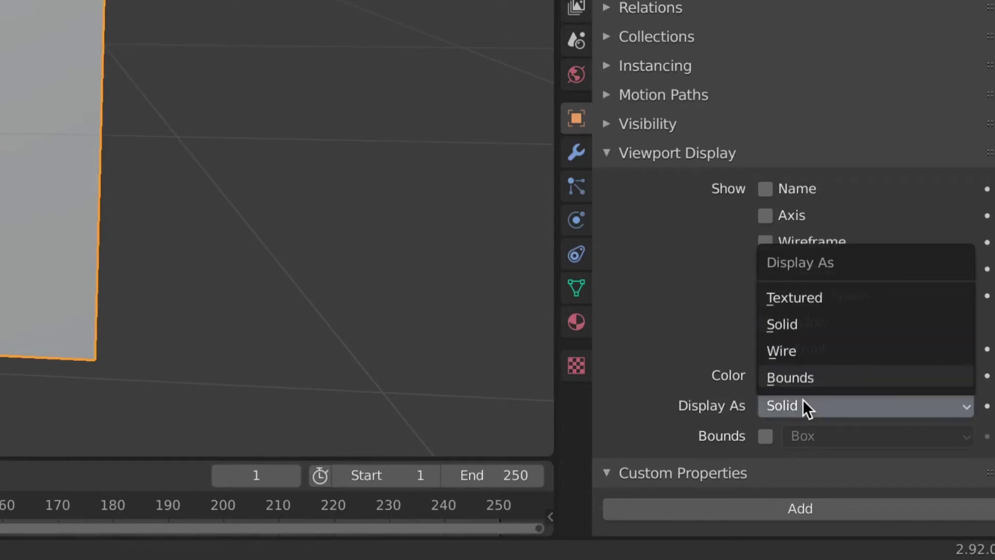
click(801, 352)
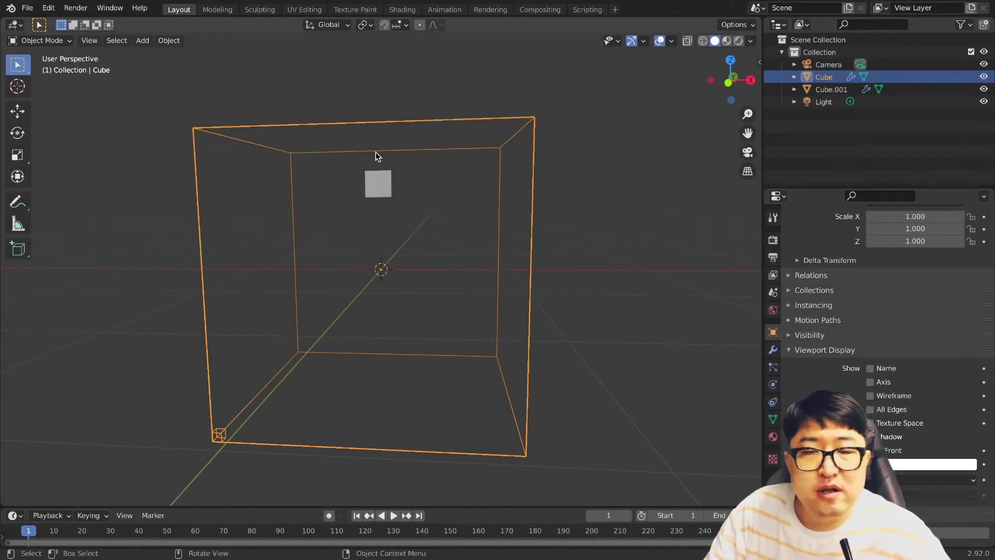
click(378, 144)
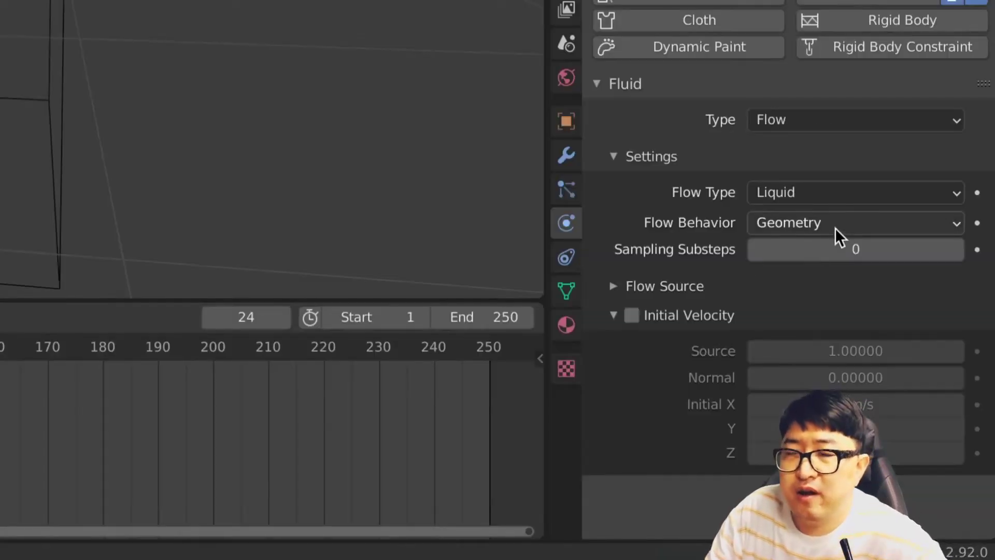
Step: Set the small cube's Flow Behavior to Inflow
click(835, 228)
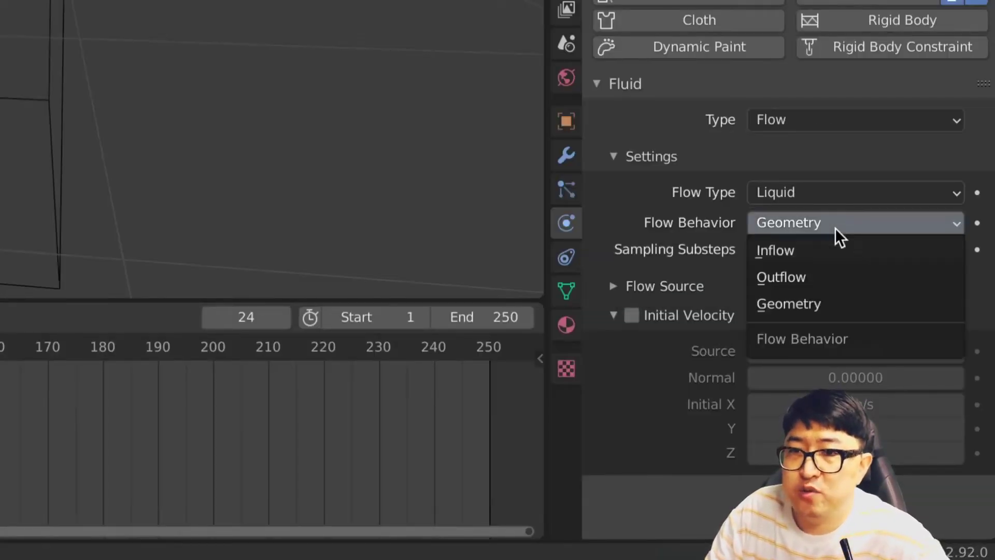
click(825, 250)
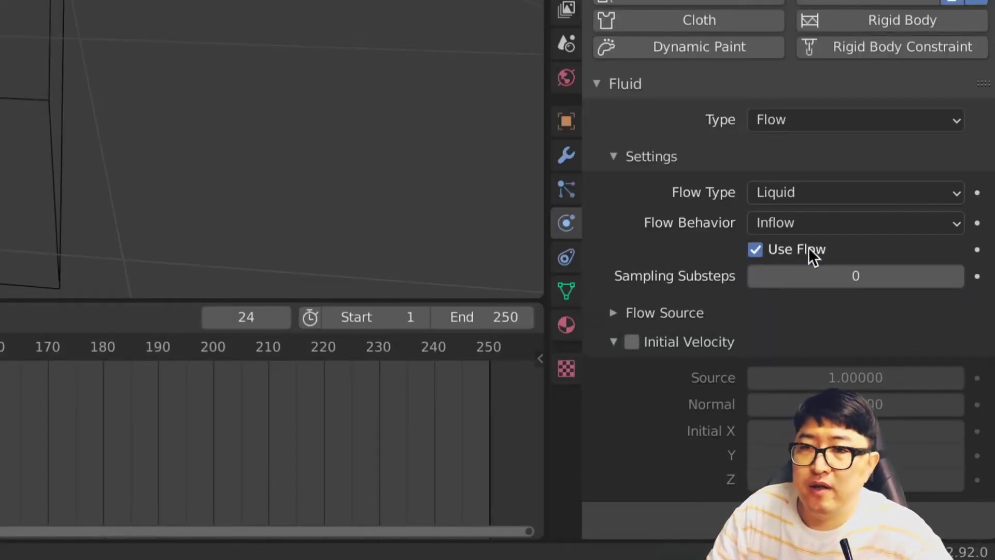
click(800, 226)
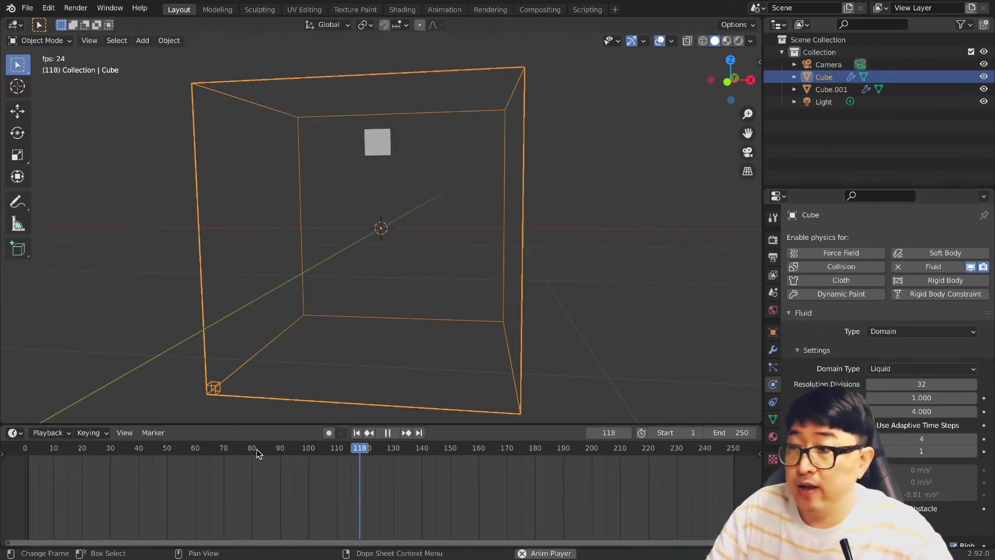
Step: Stop playback and set the domain's Resolution Divisions to 32
key(space)
mouse_move(223, 454)
mouse_down()
mouse_move(171, 451)
mouse_move(588, 450)
mouse_up()
scroll(955, 513, down, 2)
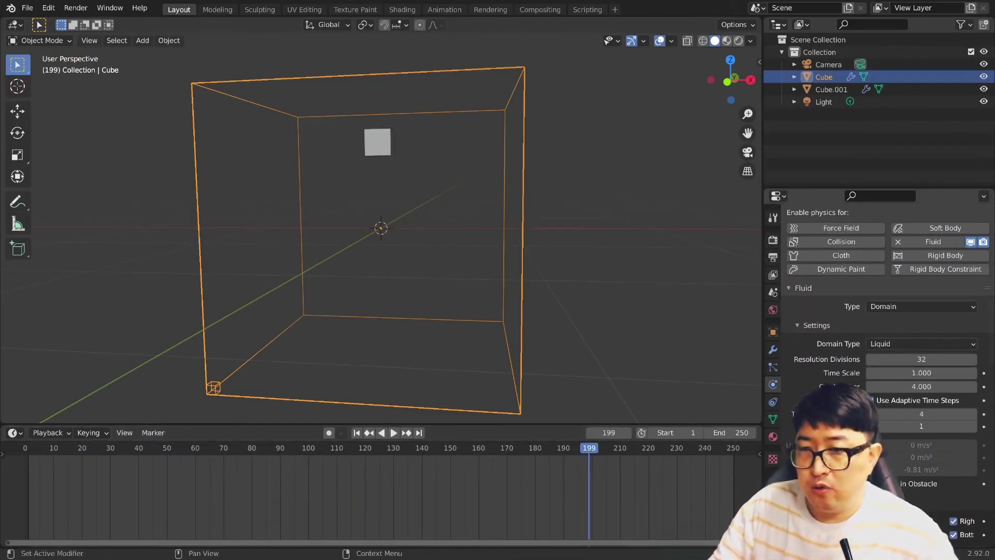
scroll(955, 513, down, 2)
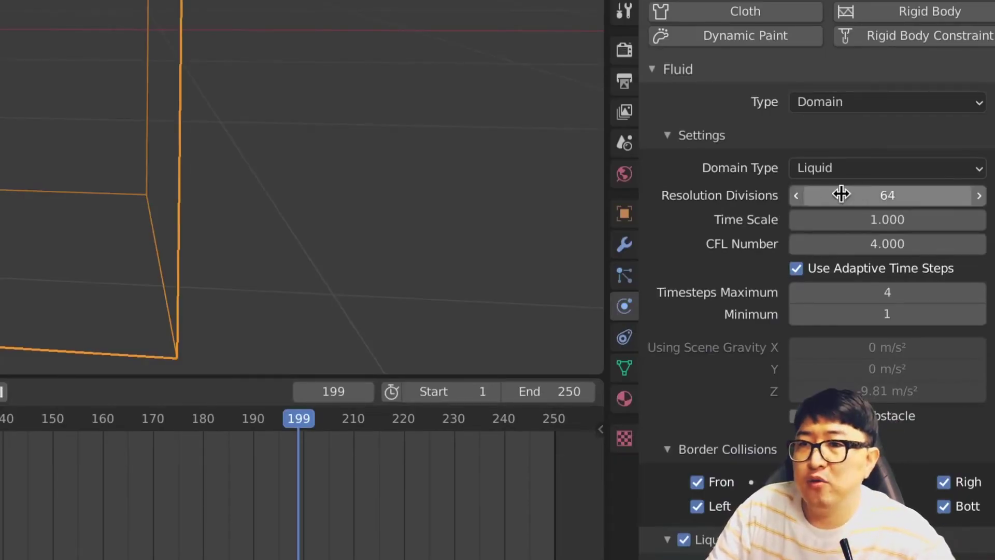
click(887, 196)
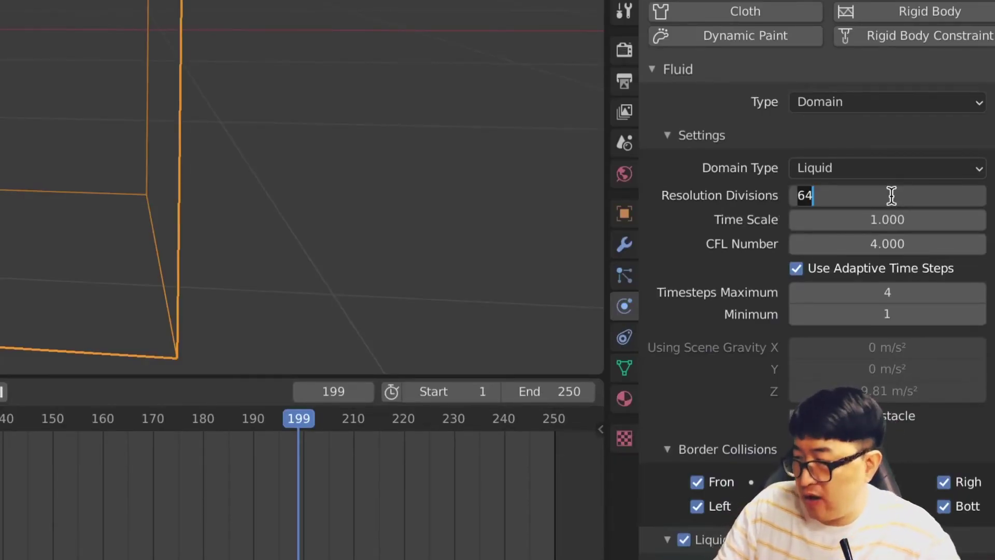
text(32)
key(Return)
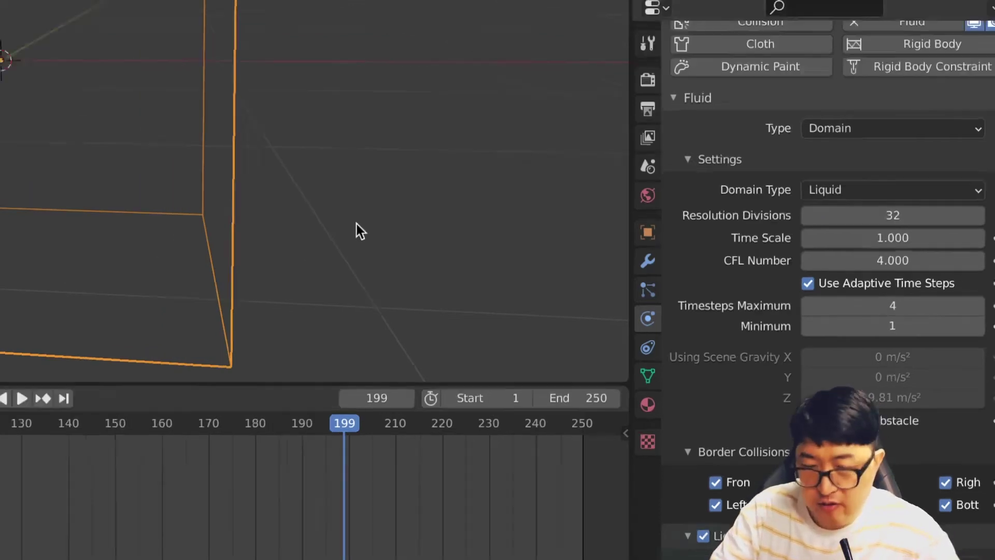
Step: Play the liquid simulation, orbit around the domain, then stop playback
key(space)
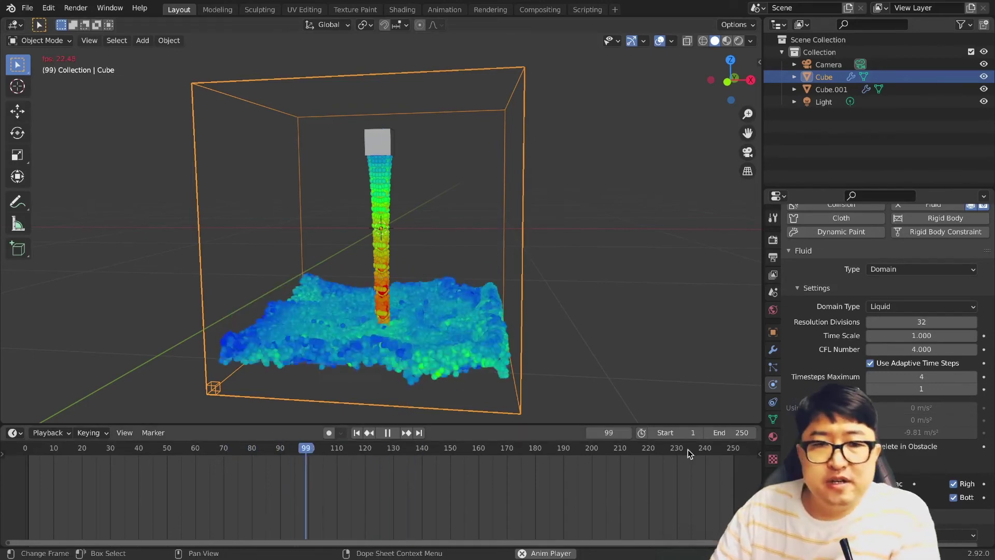
mouse_move(549, 329)
middle_down()
mouse_move(542, 309)
mouse_move(524, 320)
middle_up()
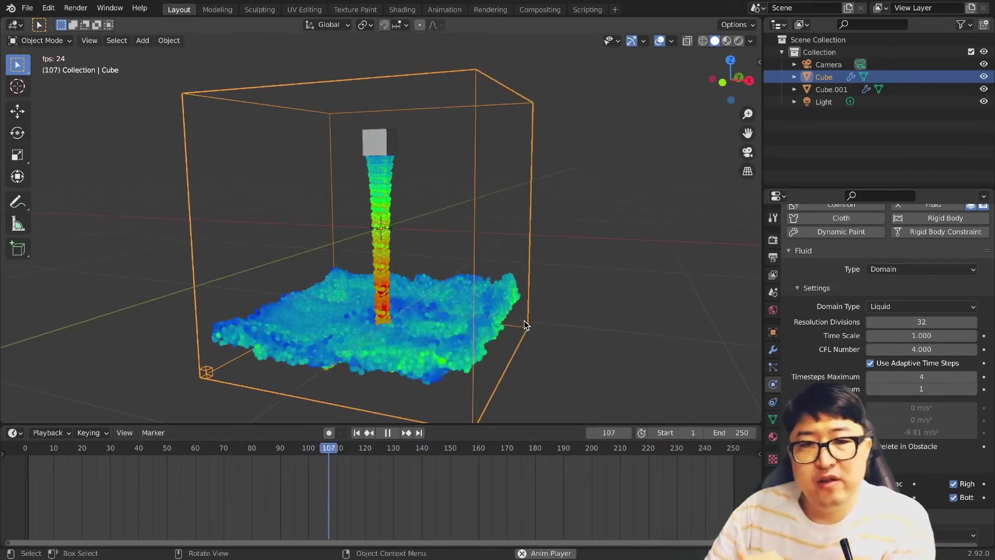
key(Escape)
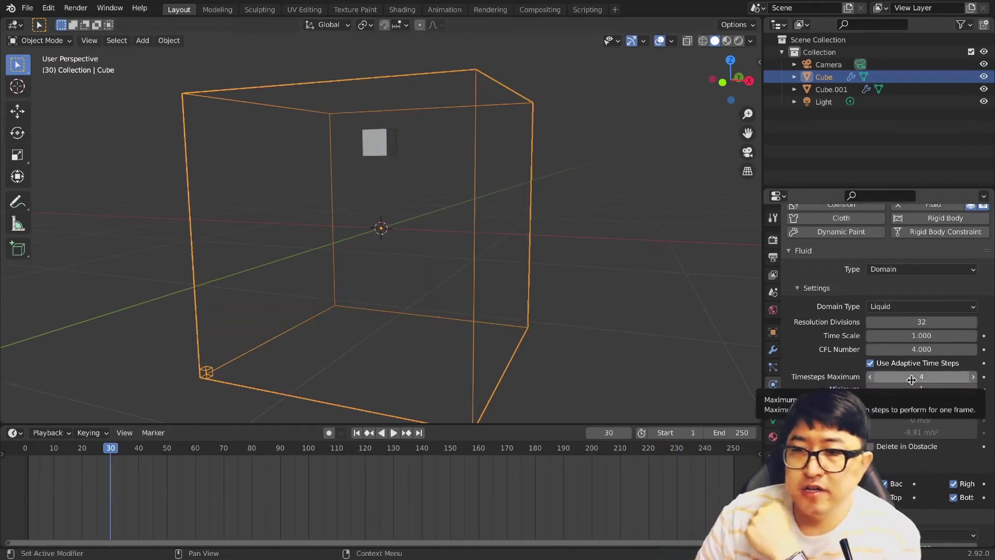
Step: Set the liquid domain's CFL Number to 1
click(931, 352)
text(1)
key(Return)
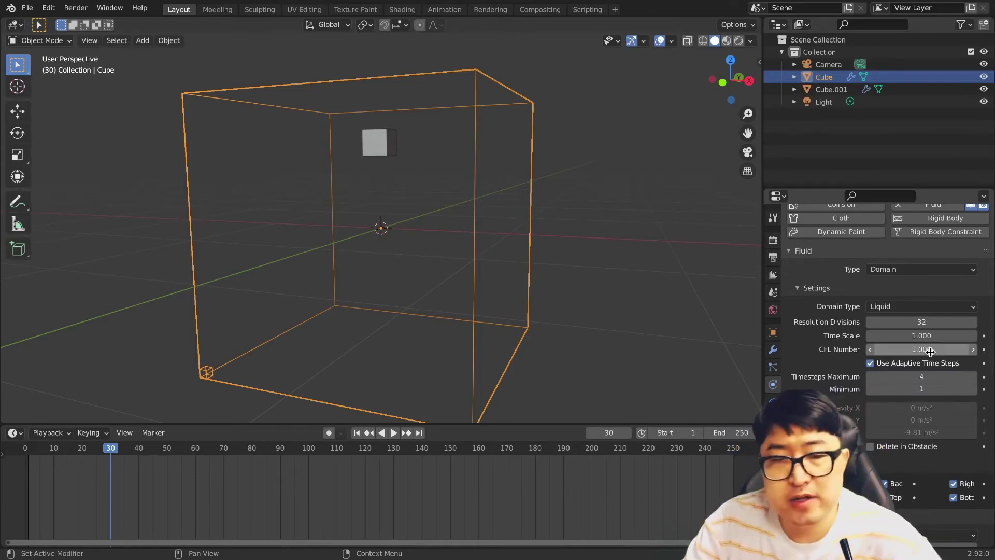
Step: Handwrite the CFL formula u·Δt/Δx ≤ 1 over the viewport
drag(592, 157, 565, 184)
drag(614, 161, 634, 184)
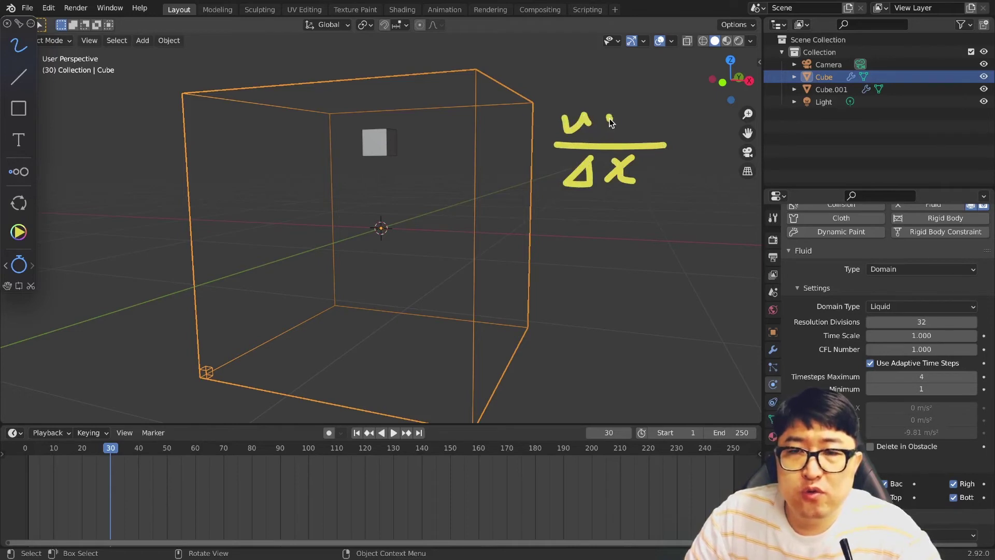
drag(638, 107, 675, 126)
drag(654, 110, 693, 120)
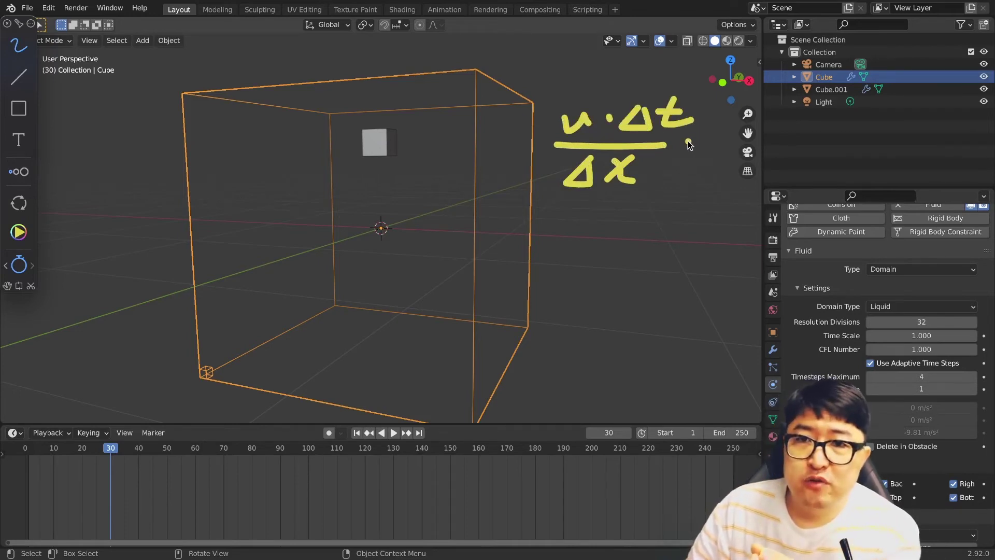
drag(704, 143, 736, 141)
drag(703, 155, 739, 153)
mouse_move(777, 136)
mouse_down()
mouse_move(780, 161)
mouse_move(834, 159)
mouse_up()
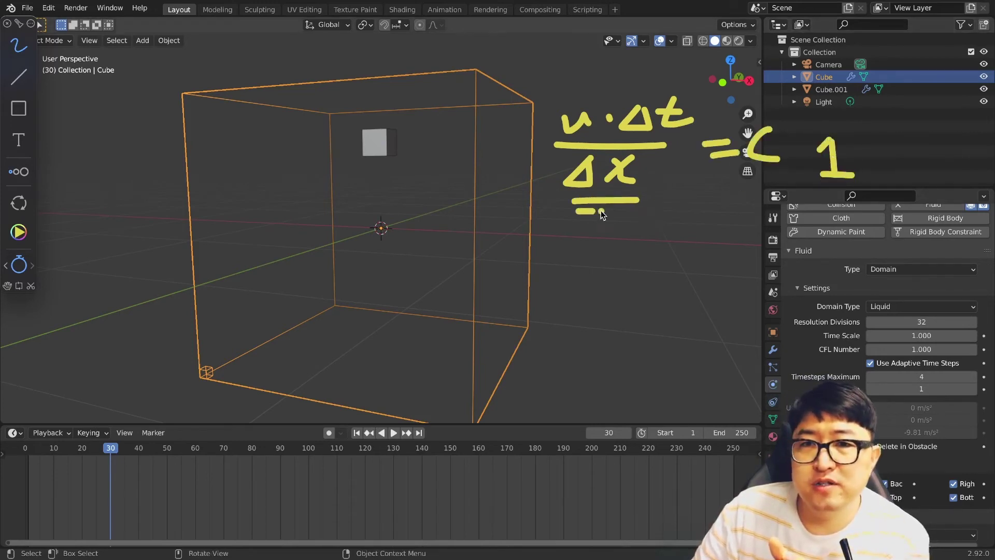
drag(565, 166, 637, 202)
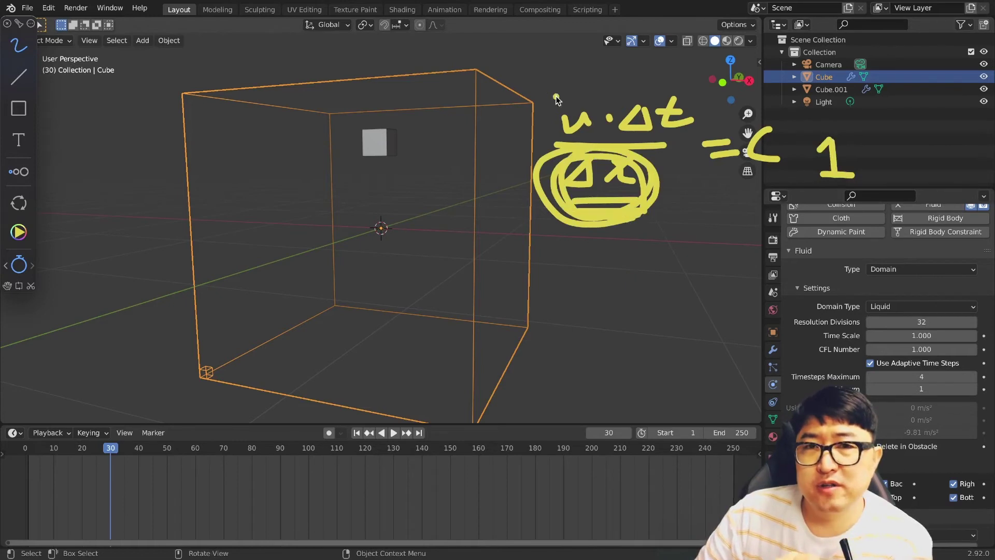
Step: Annotate example values 16 over 4, change the limit to 4, then clear the notes
drag(469, 88, 456, 129)
drag(511, 104, 495, 124)
drag(449, 151, 557, 148)
drag(523, 193, 512, 194)
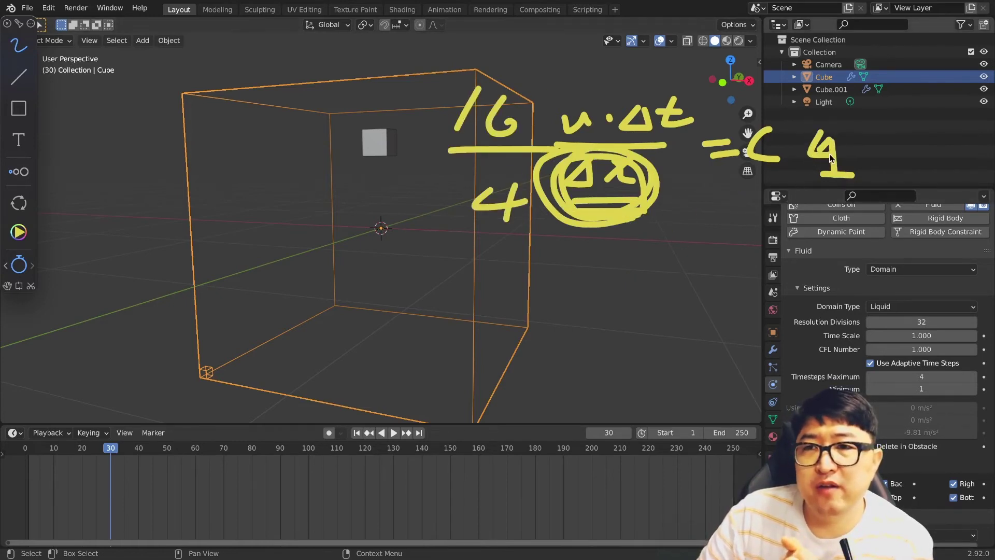
drag(830, 158, 831, 189)
drag(719, 299, 753, 278)
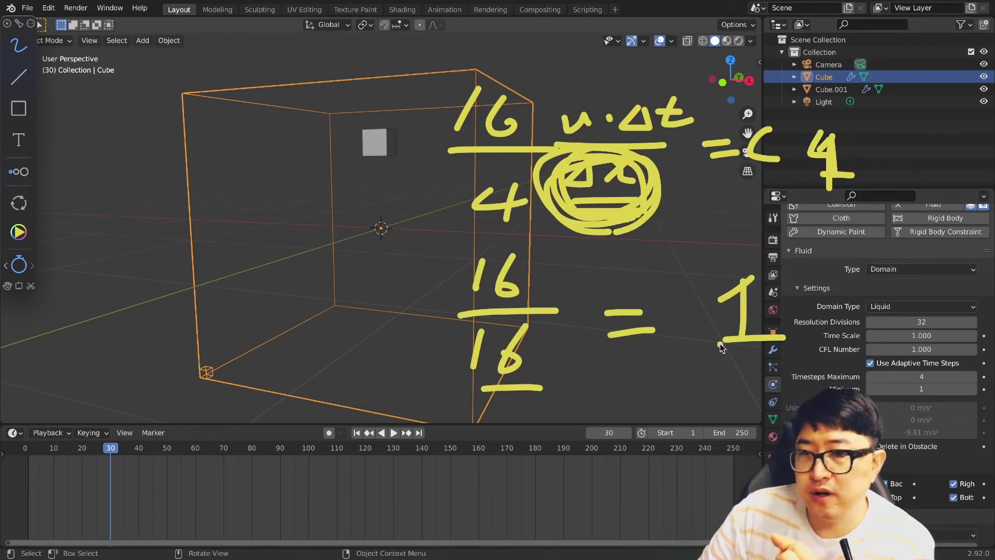
key(Escape)
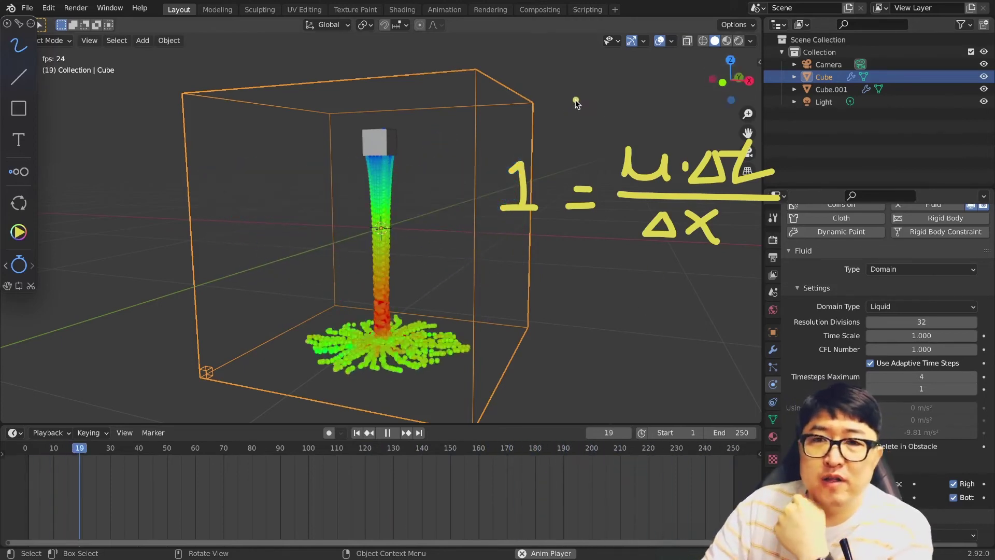
drag(586, 85, 591, 110)
drag(562, 72, 620, 63)
drag(594, 23, 592, 56)
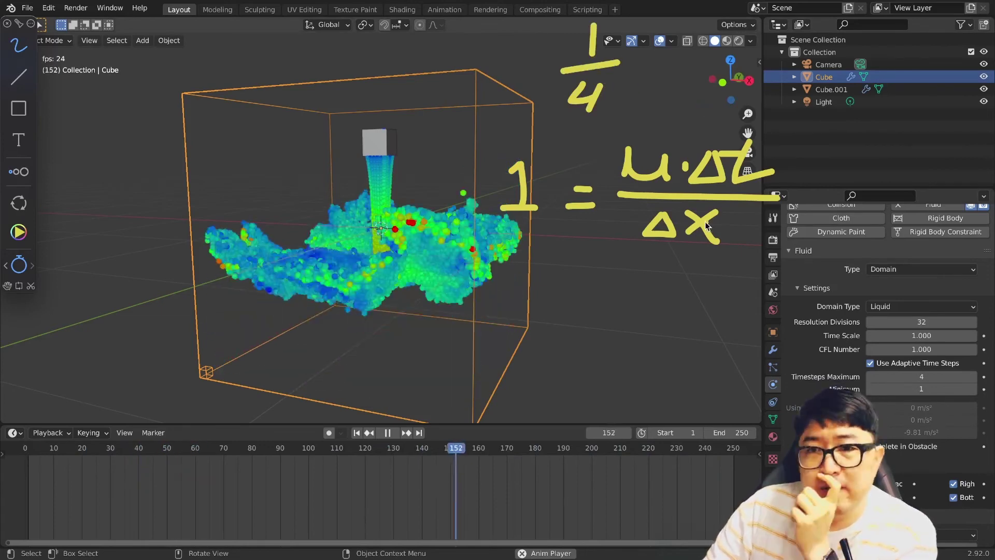
mouse_move(658, 381)
mouse_down()
mouse_move(637, 410)
mouse_move(674, 405)
mouse_up()
drag(631, 358, 720, 355)
mouse_move(668, 299)
mouse_down()
mouse_move(658, 333)
mouse_move(684, 326)
mouse_up()
drag(657, 317, 689, 314)
mouse_move(551, 264)
mouse_down()
mouse_move(601, 318)
mouse_move(562, 266)
mouse_up()
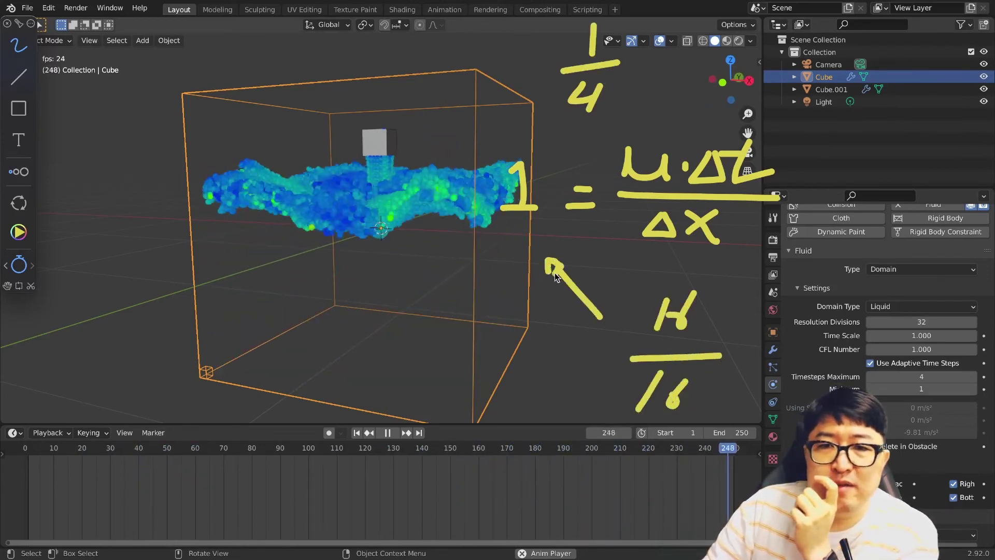
drag(643, 94, 706, 118)
drag(700, 99, 706, 118)
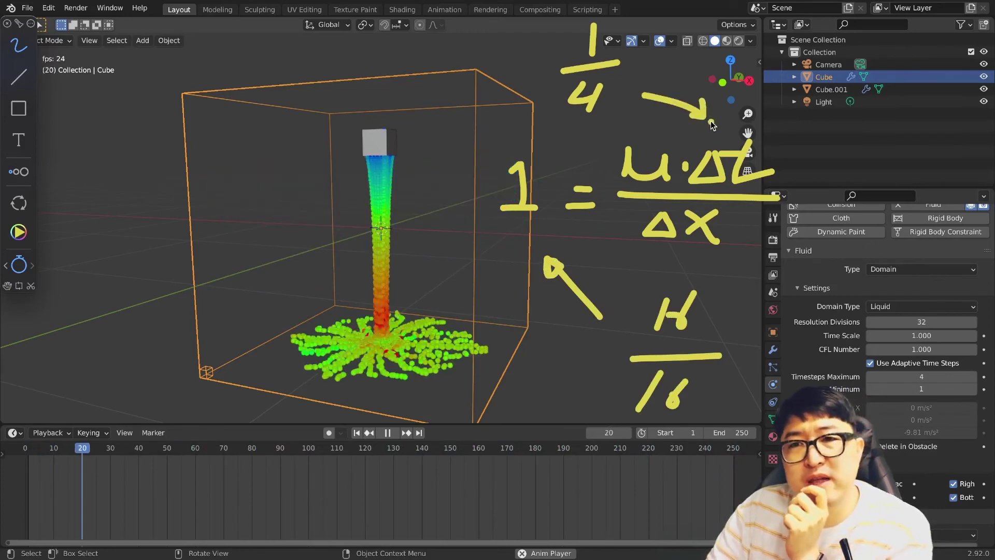
drag(761, 78, 758, 110)
drag(747, 111, 784, 110)
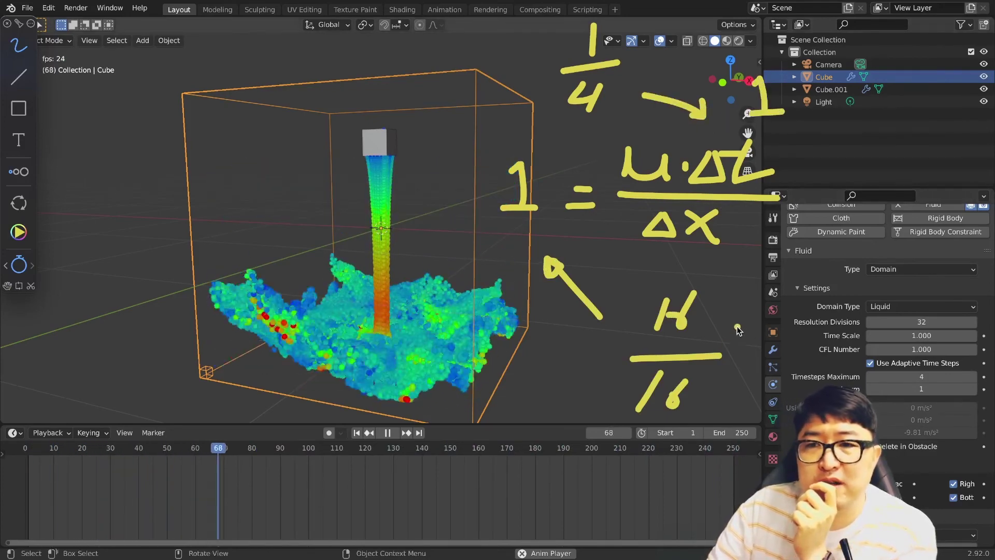
drag(746, 295, 735, 327)
mouse_move(723, 327)
mouse_down()
mouse_move(751, 326)
mouse_move(751, 264)
mouse_up()
drag(736, 279, 764, 274)
drag(631, 274, 632, 288)
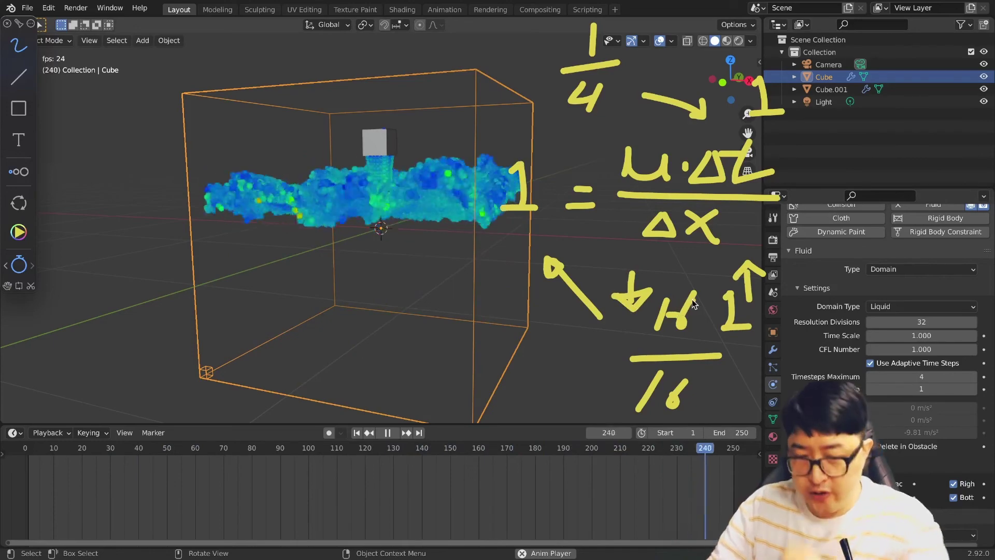
key(Escape)
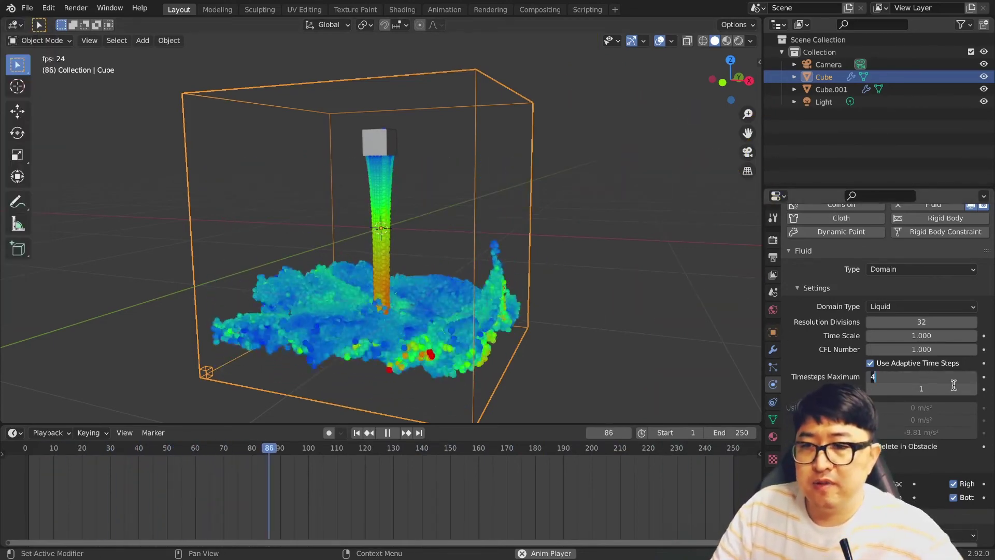
Step: Lower the domain's Timesteps Maximum to 1
drag(925, 377, 954, 385)
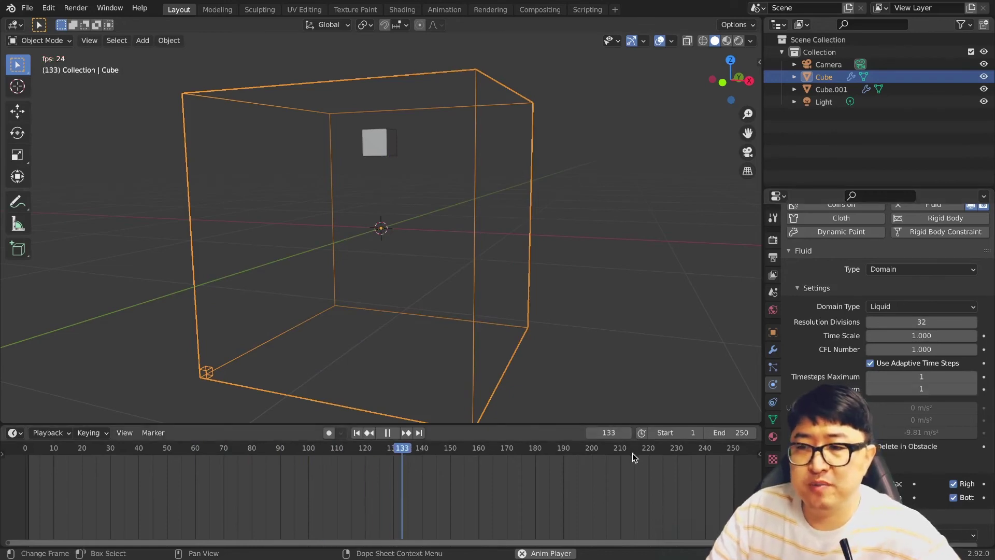